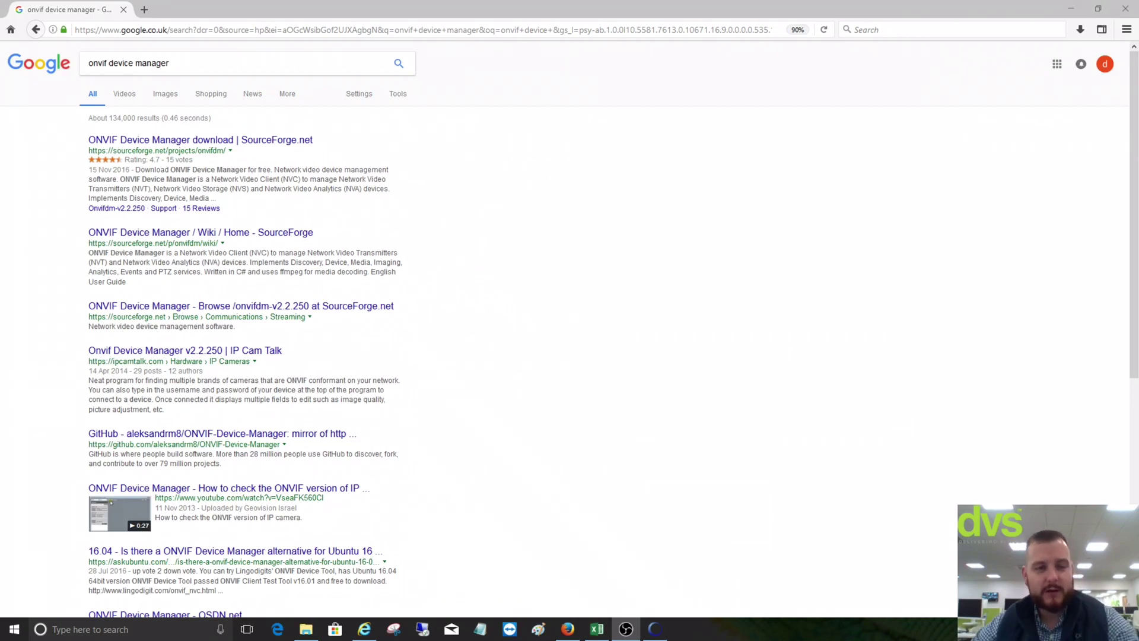
Step: Review the Google results for 'onvif device manager', then minimize Firefox to reveal the camera's live view
left_click(111, 62)
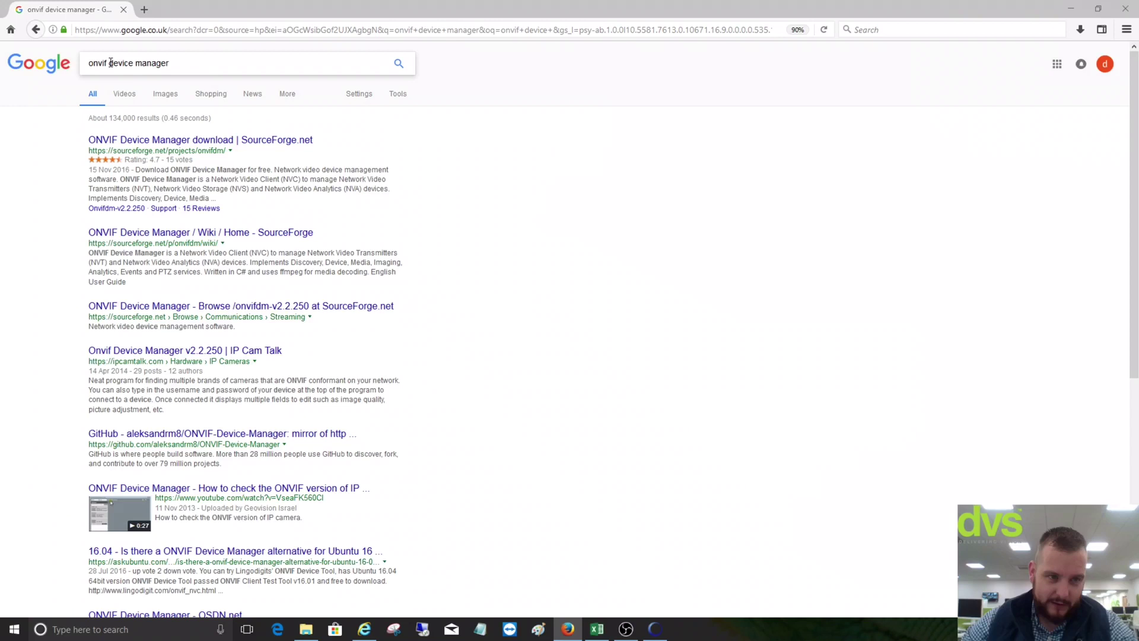
triple_click(110, 62)
left_click(184, 58)
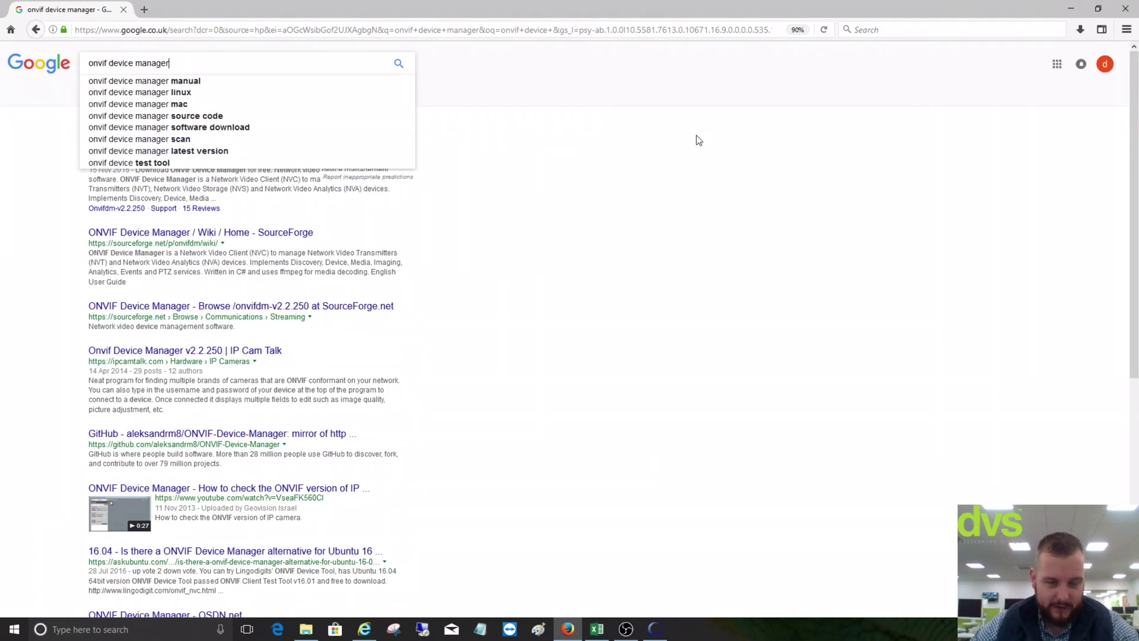
left_click(453, 124)
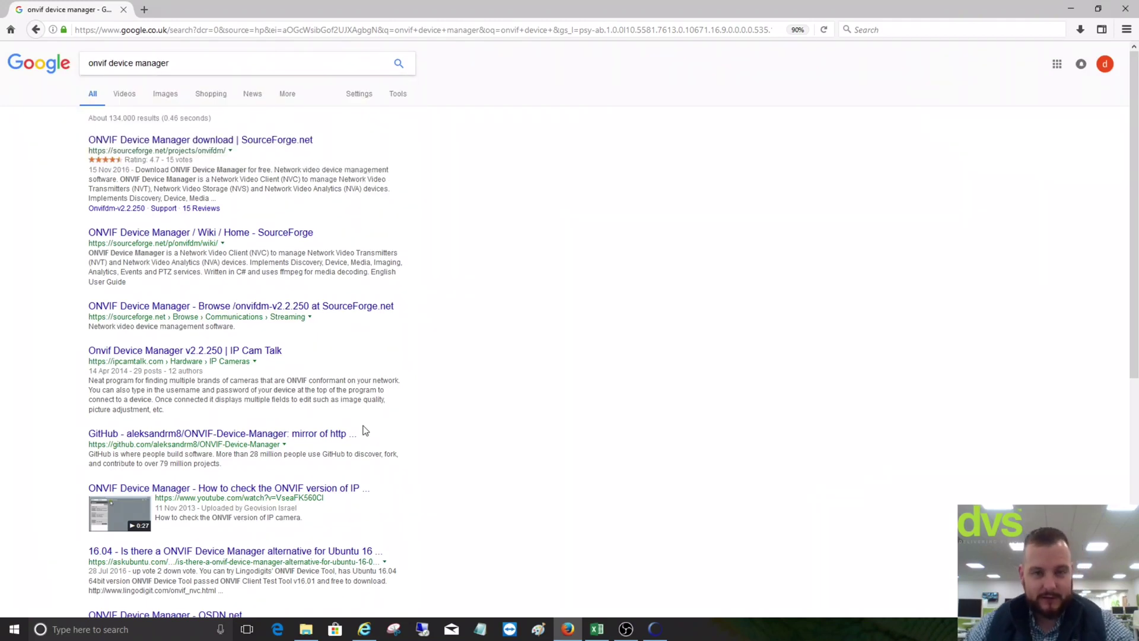
left_click(1067, 20)
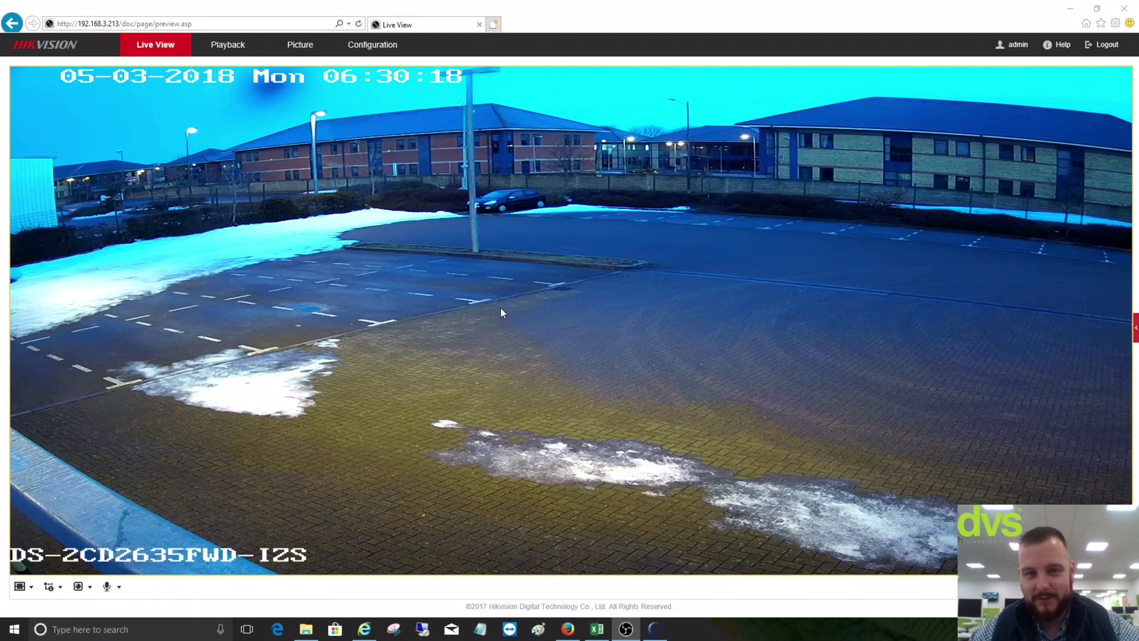
Step: Show the camera's Basic Information page under Configuration > System Settings, with firmware V5.5.3 build 171018
left_click(377, 45)
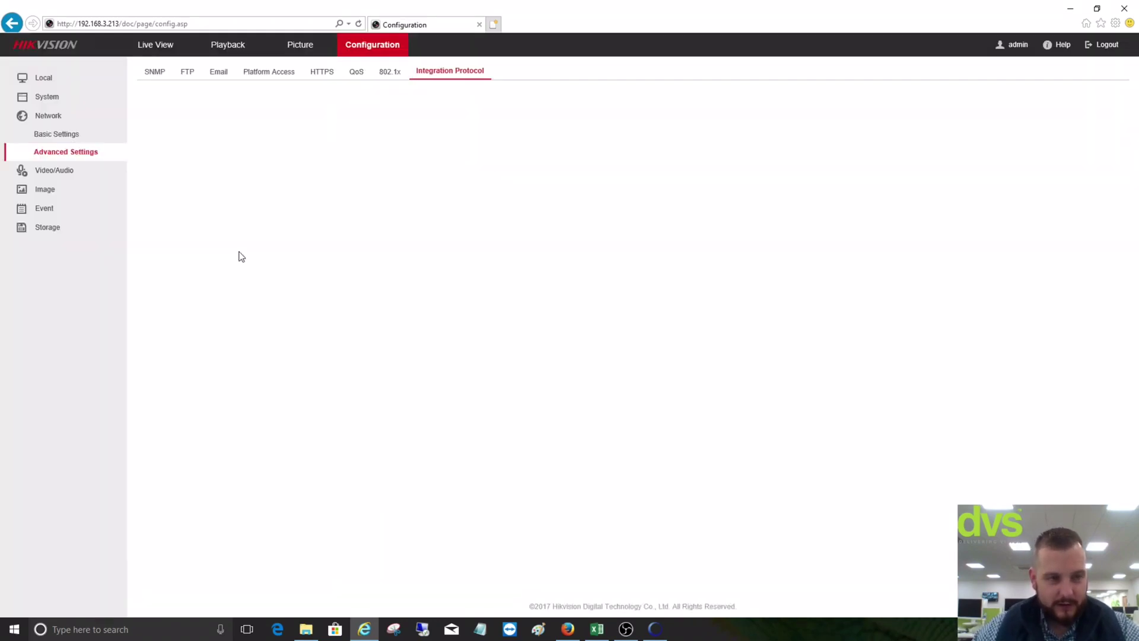
left_click(52, 170)
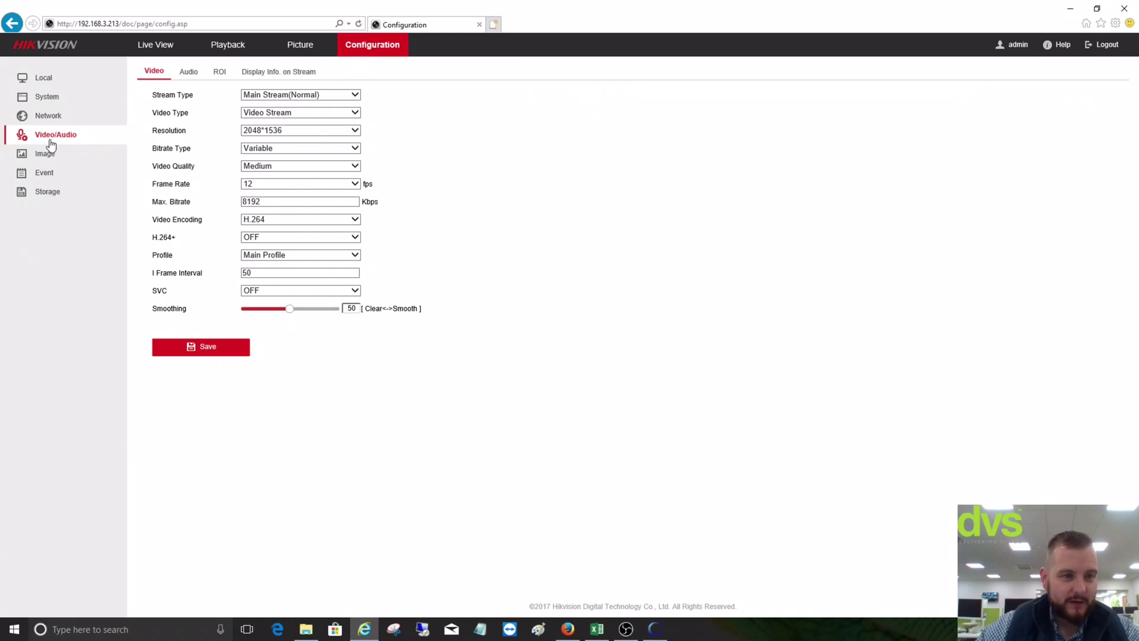
left_click(37, 100)
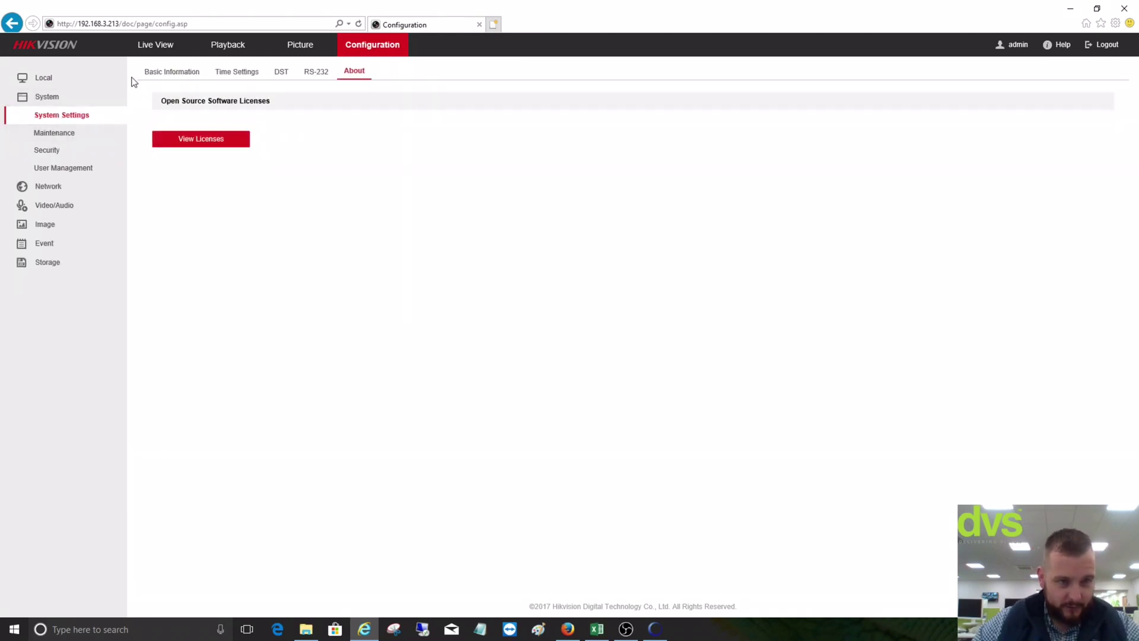
left_click(181, 76)
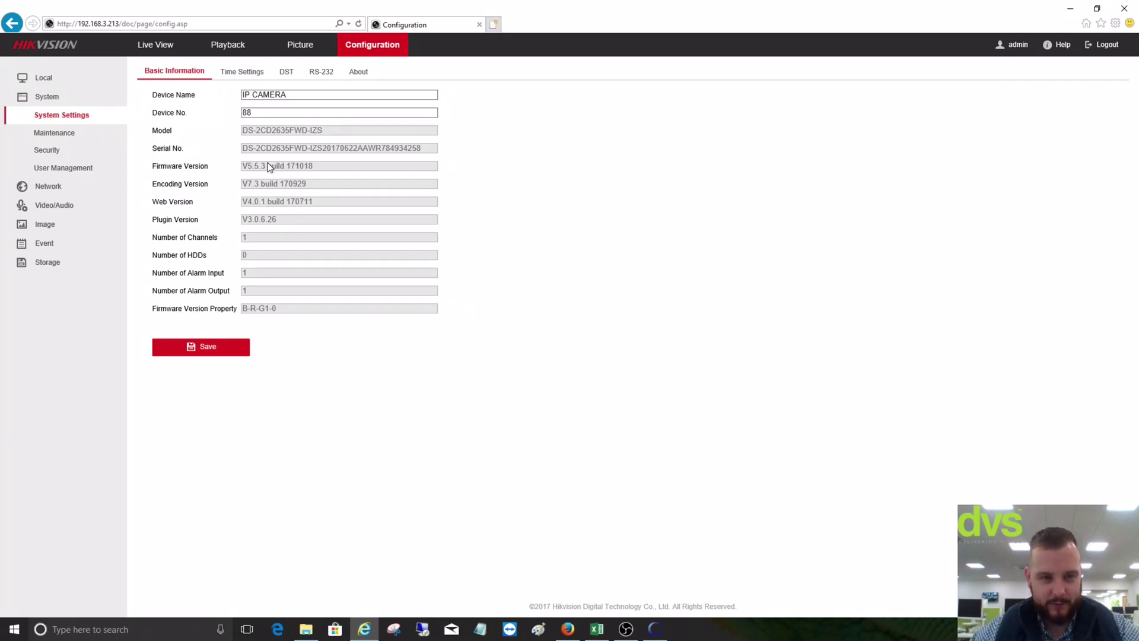
Step: Keep RTSP authentication at digest/basic and save it, then view the Security Service settings
left_click(51, 150)
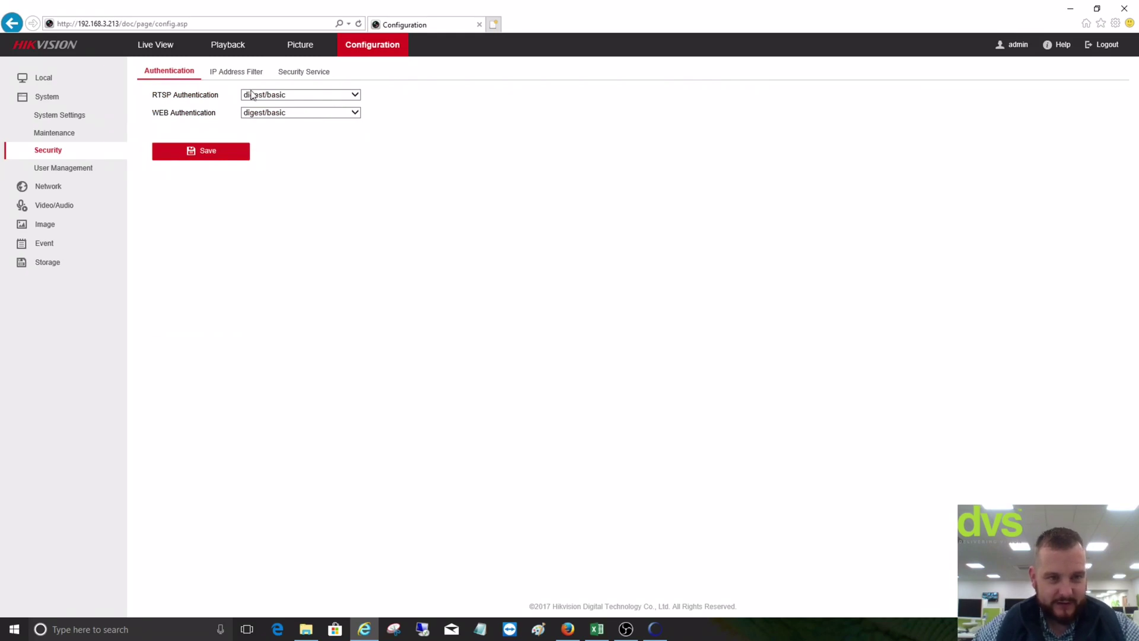
left_click(272, 96)
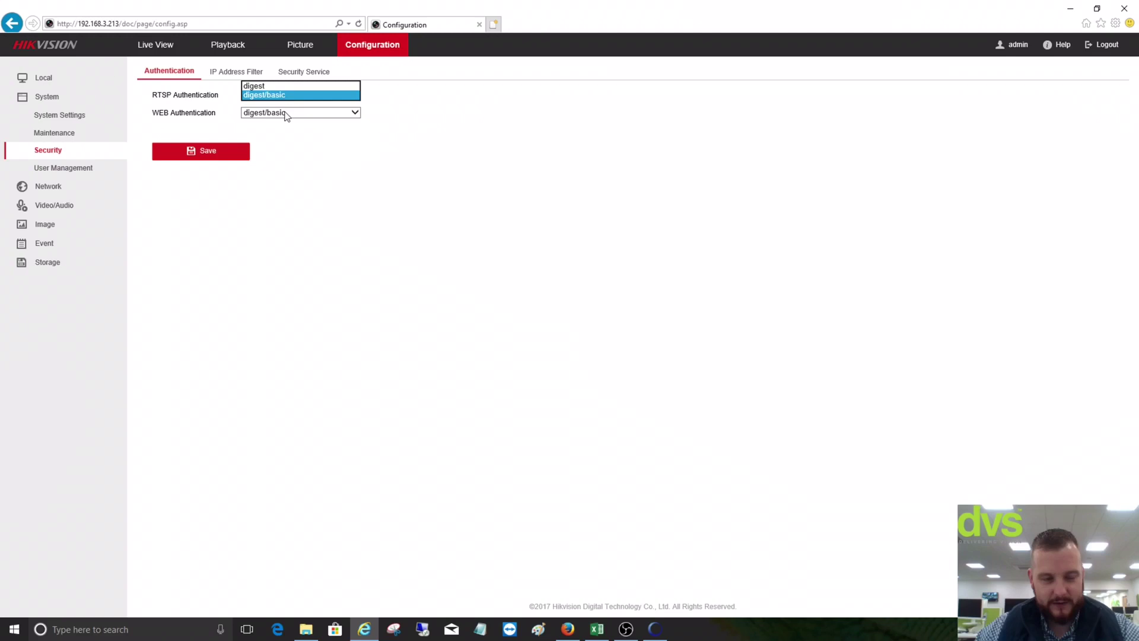
left_click(285, 140)
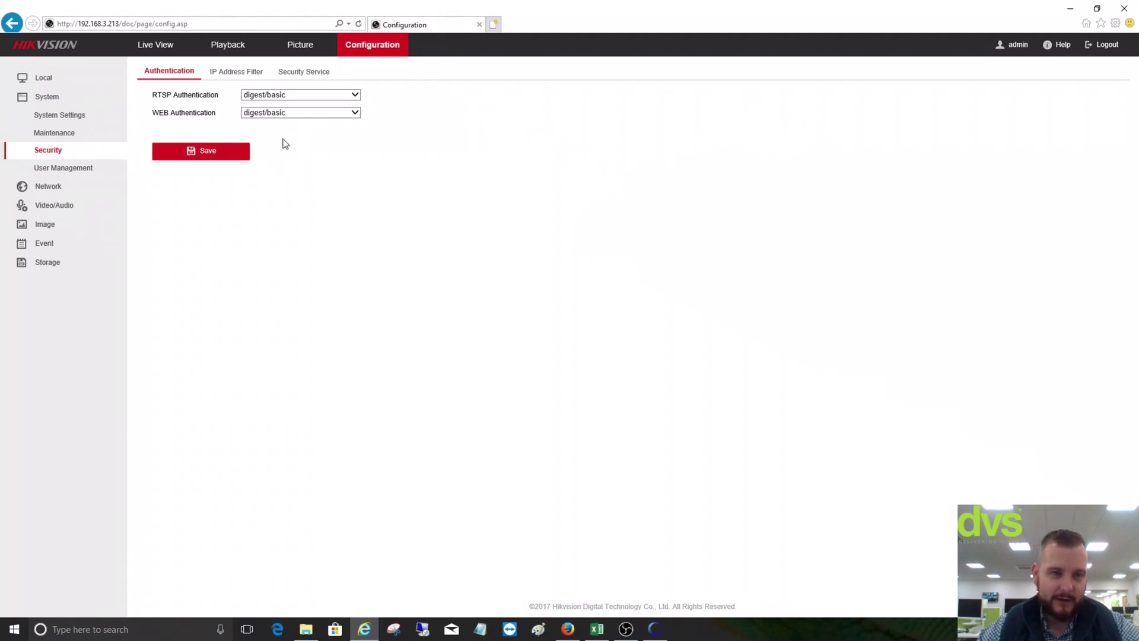
left_click(172, 154)
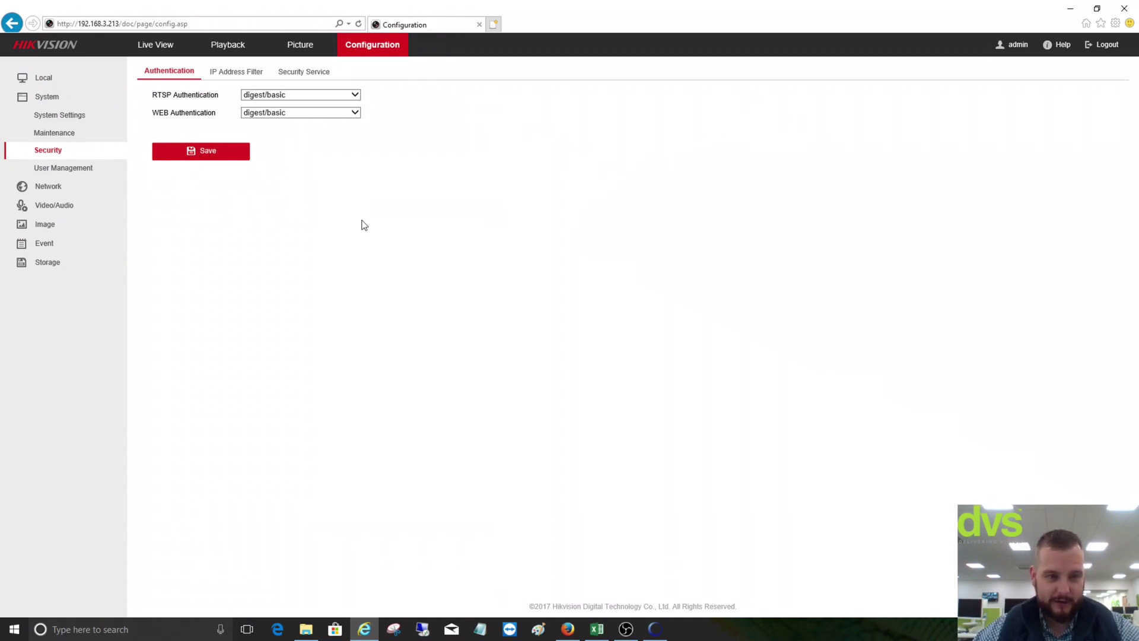
left_click(303, 72)
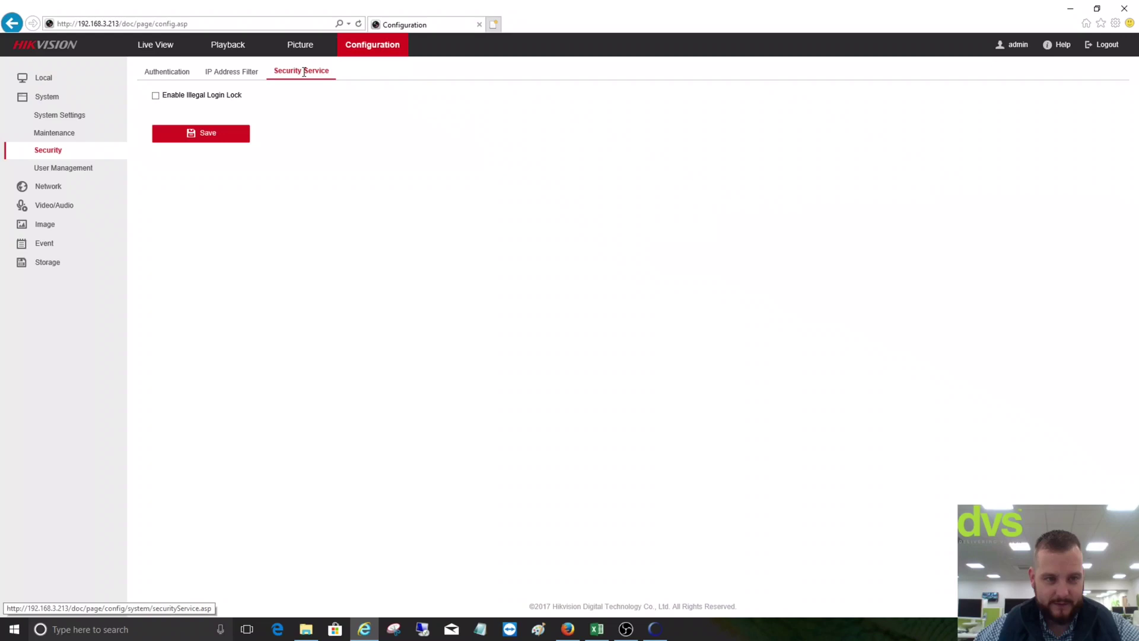
Step: Under Network > Integration Protocol, set Hikvision-CGI authentication to digest/basic and enable ONVIF
left_click(60, 186)
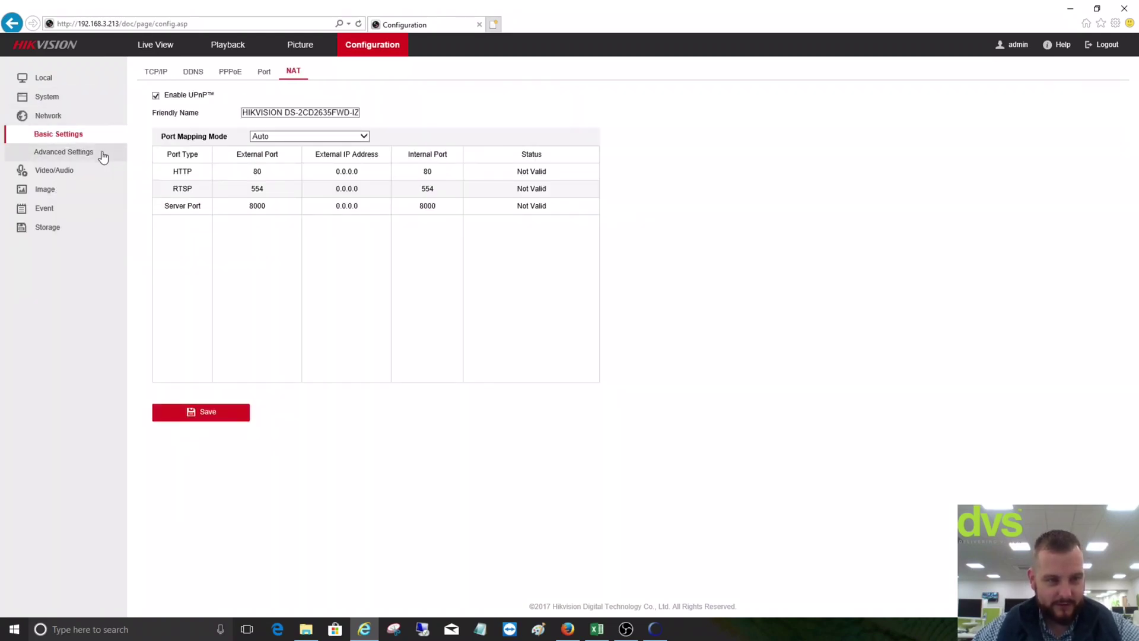
left_click(76, 153)
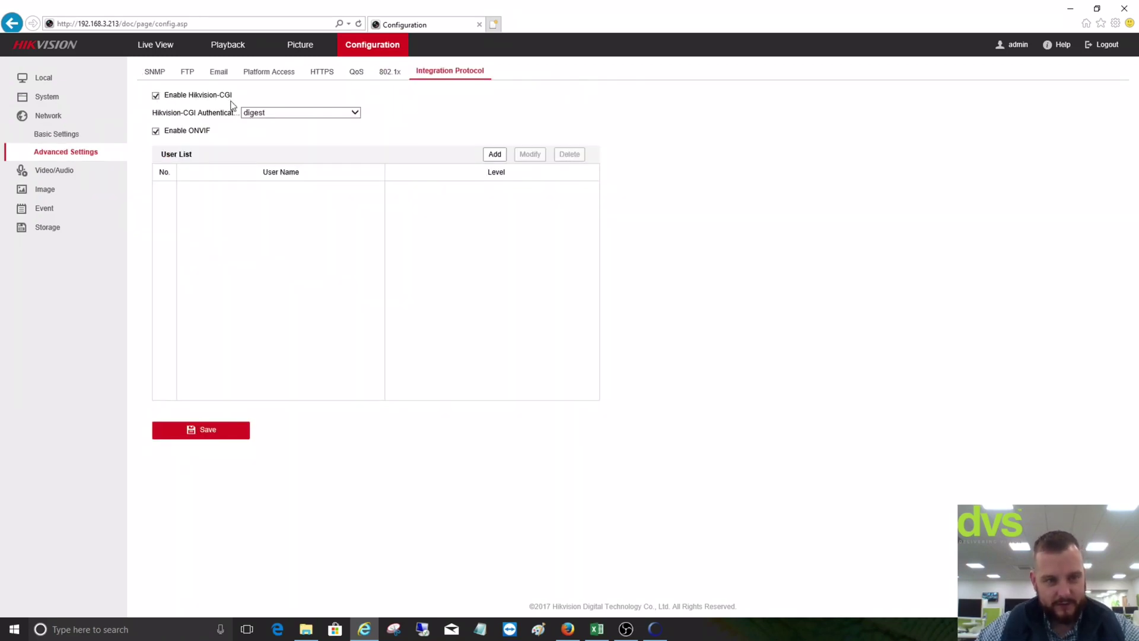
left_click(281, 113)
left_click(279, 121)
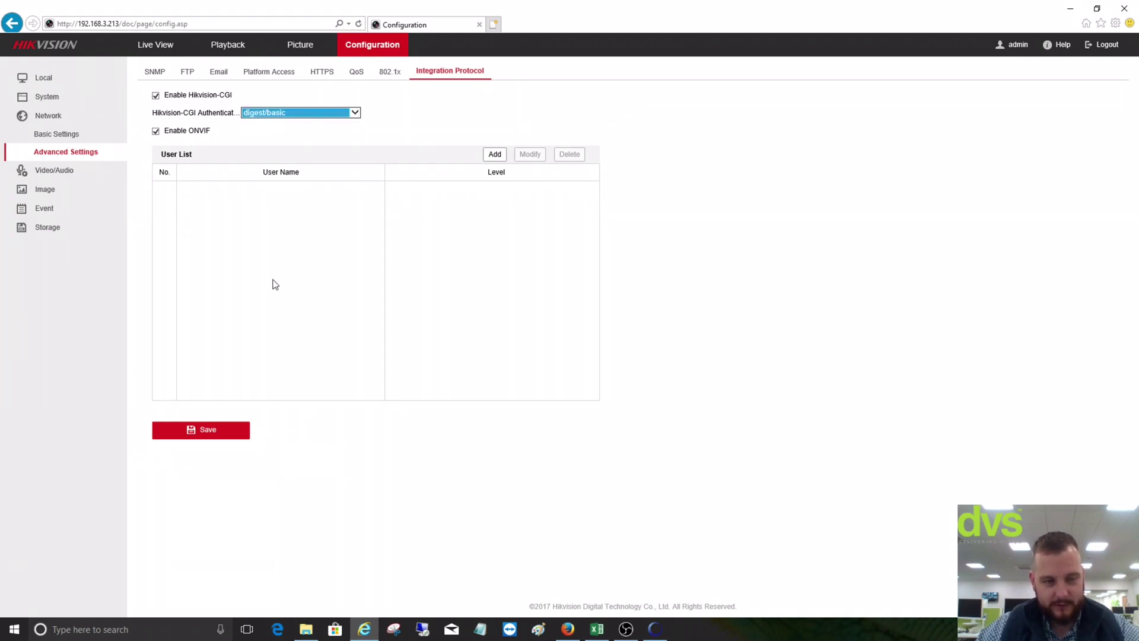
left_click(211, 439)
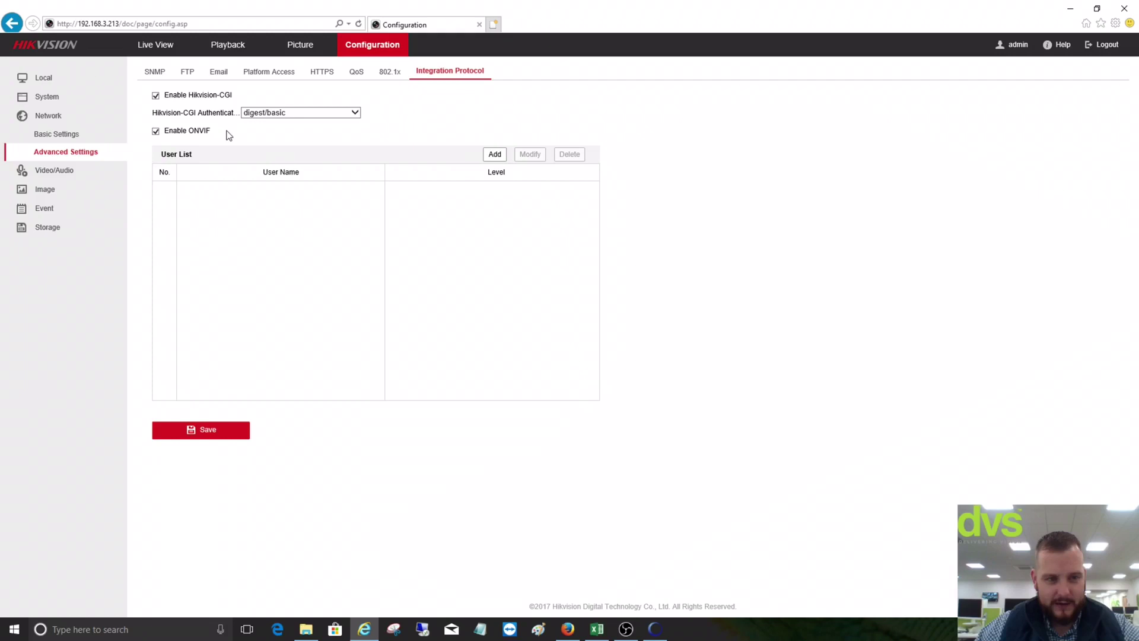
left_click(183, 132)
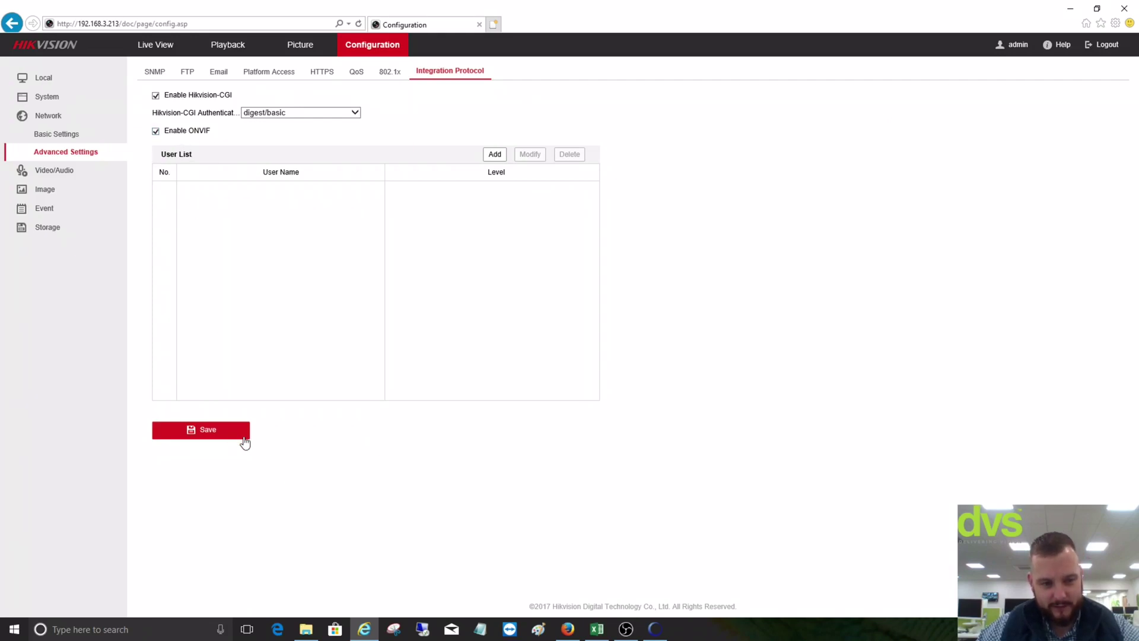
Step: Add ONVIF user 'dvs' with a confirmed password and Administrator level
left_click(494, 155)
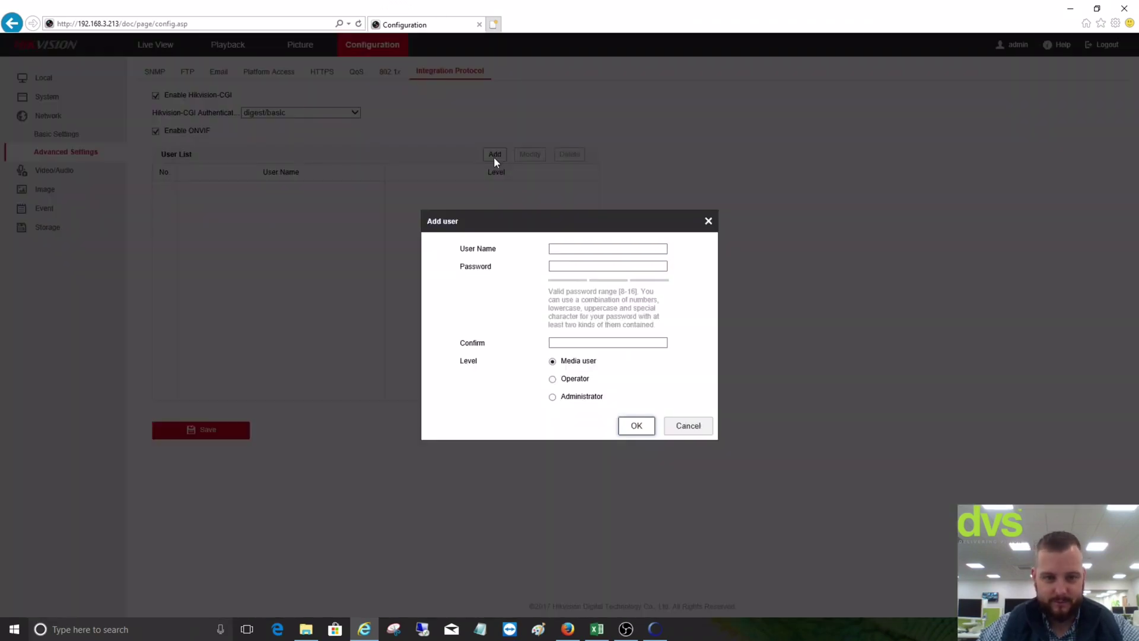
left_click(572, 248)
type("dvs")
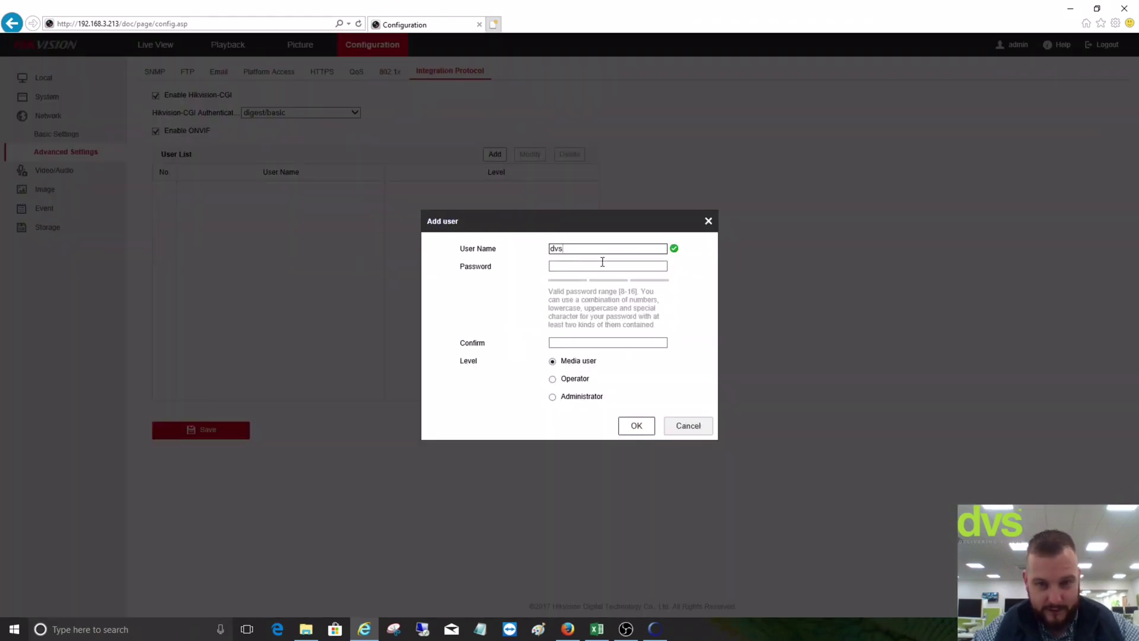
left_click(597, 264)
type("••••••")
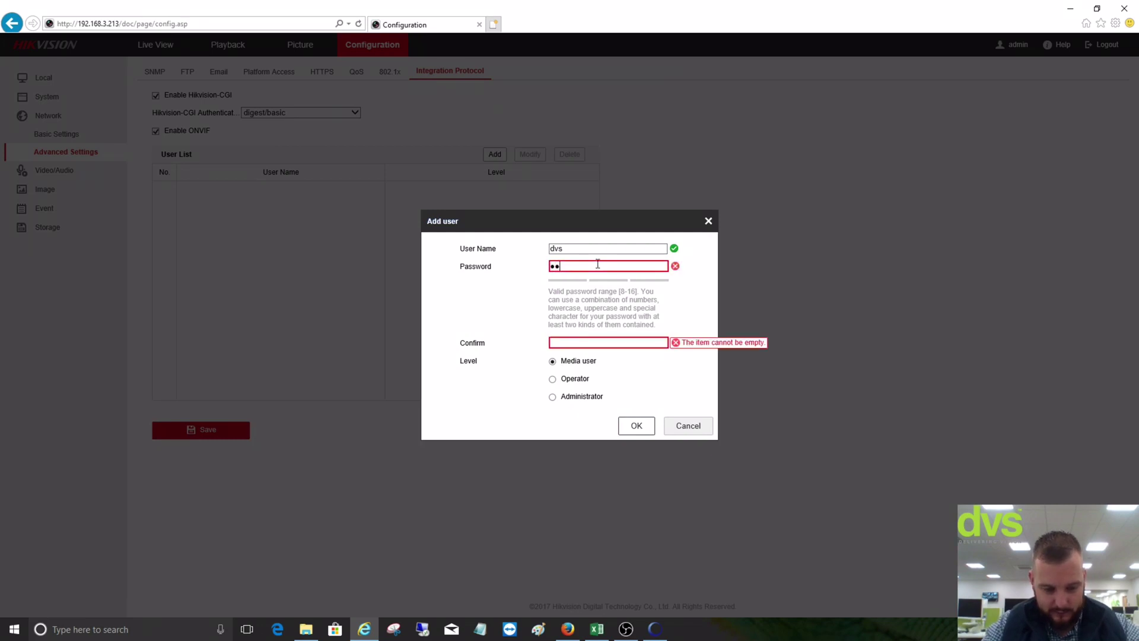
type("••••••••")
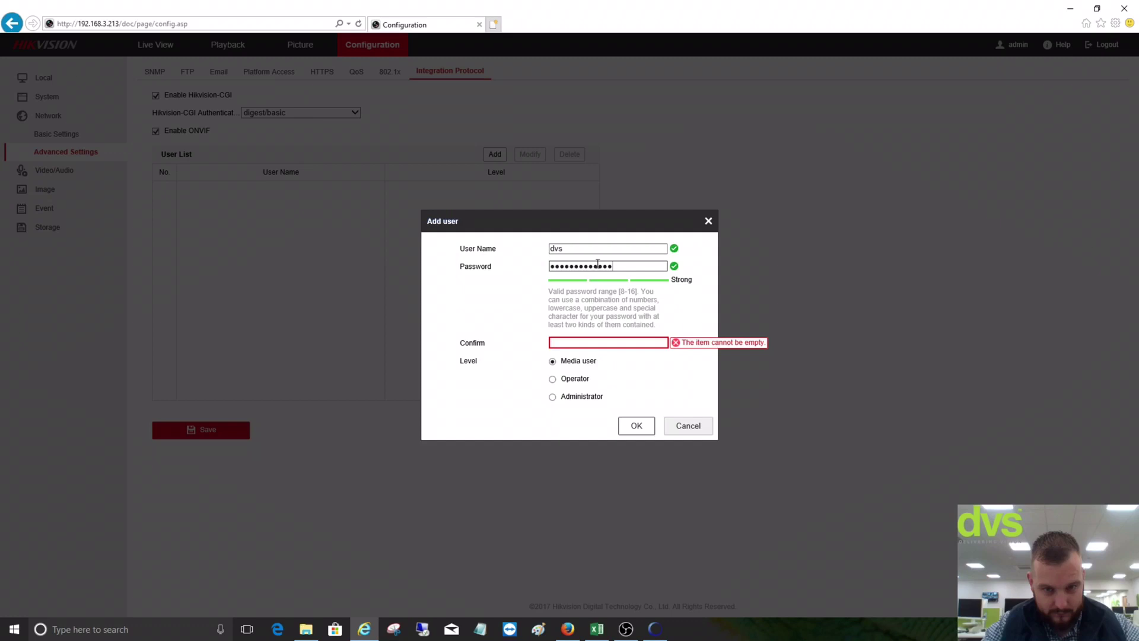
key("Tab")
type("••••••••")
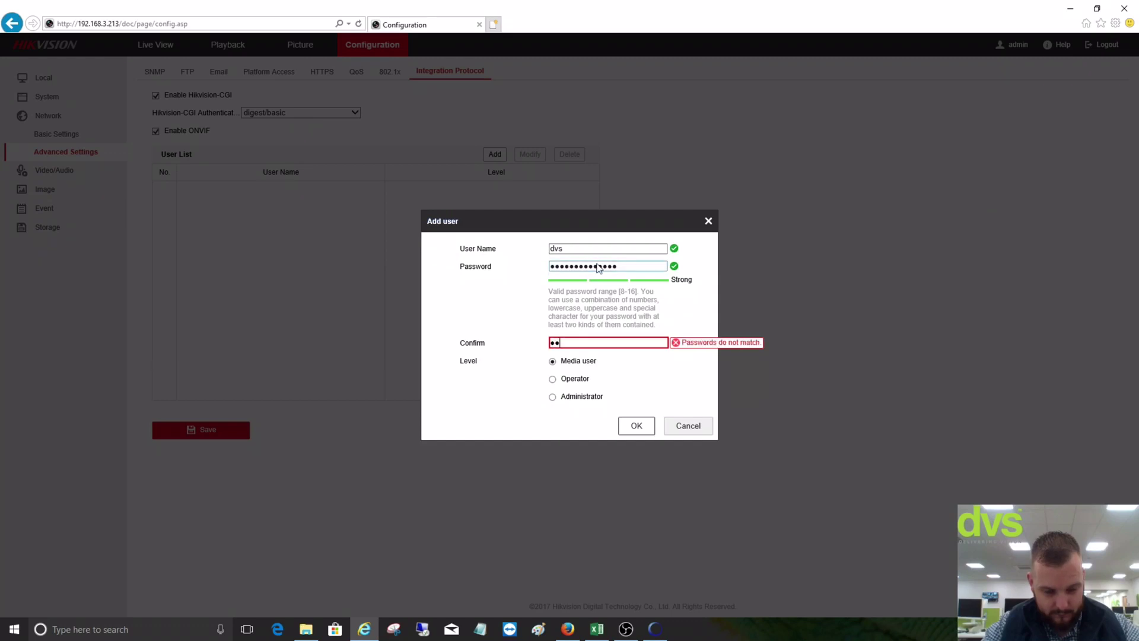
type("••••••")
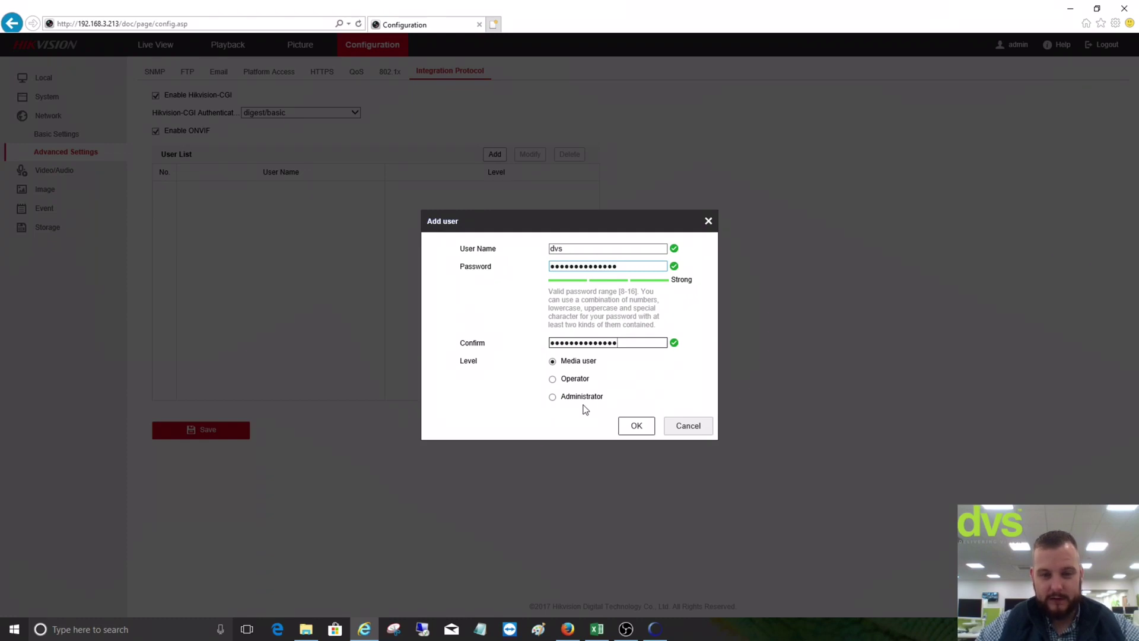
left_click(566, 400)
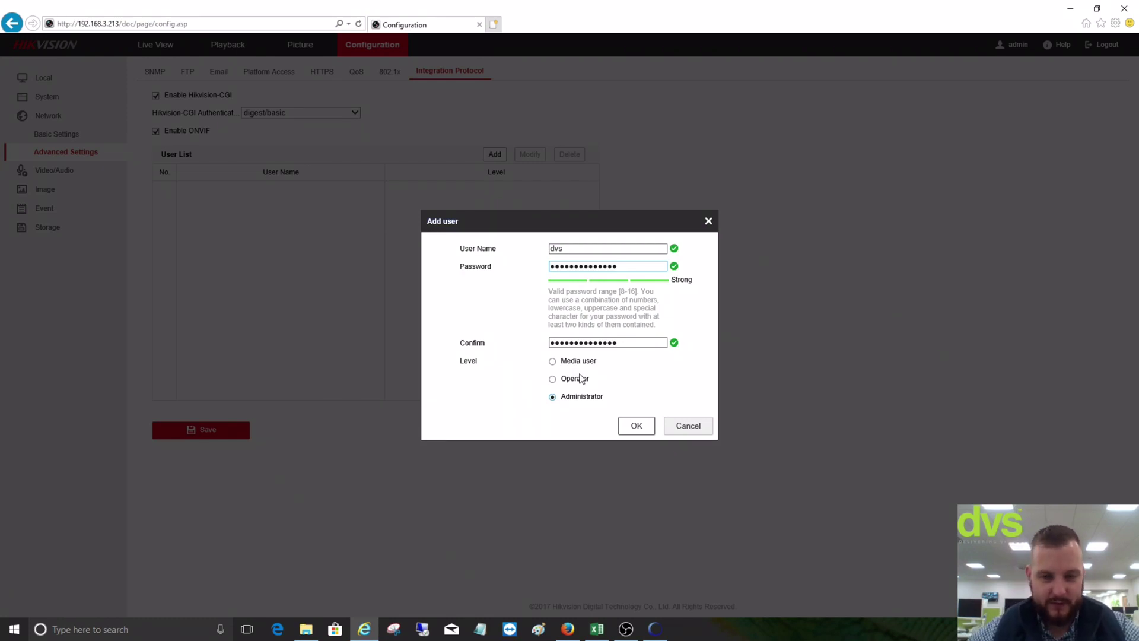
left_click(637, 427)
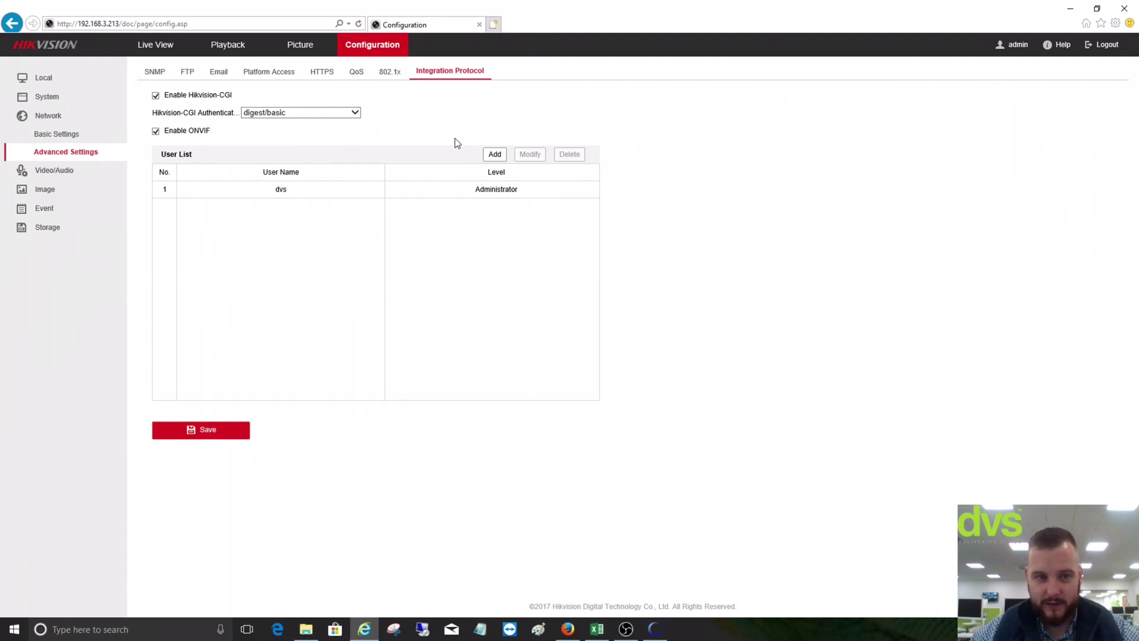
Step: Open and scroll through the camera's help documentation
left_click(1058, 47)
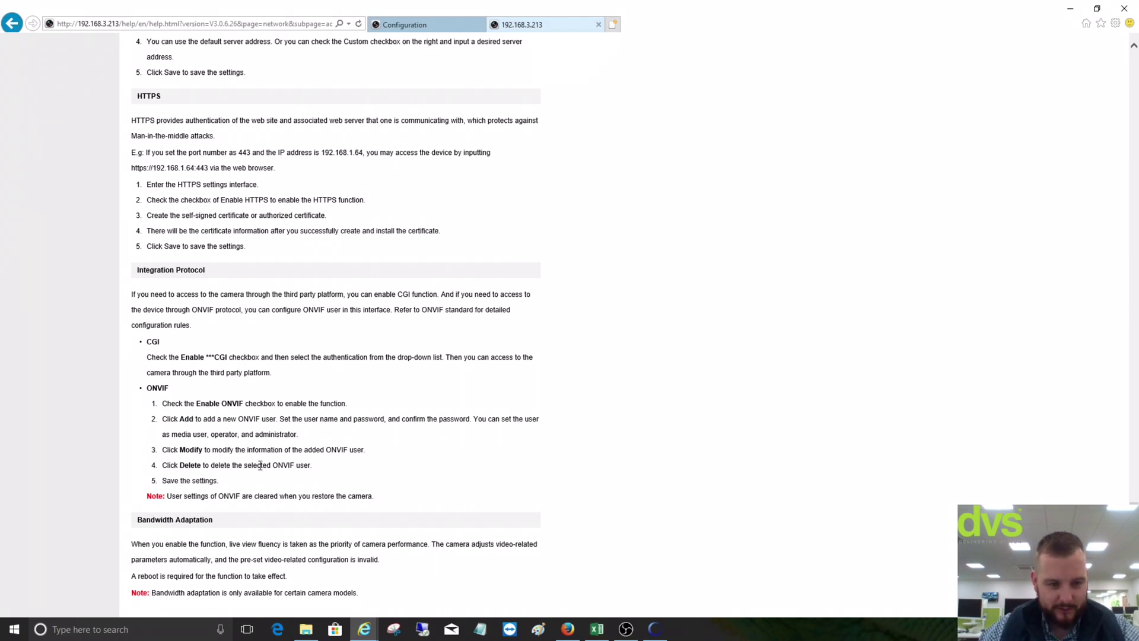
scroll(261, 463, "up", 6)
scroll(257, 450, "down", 4)
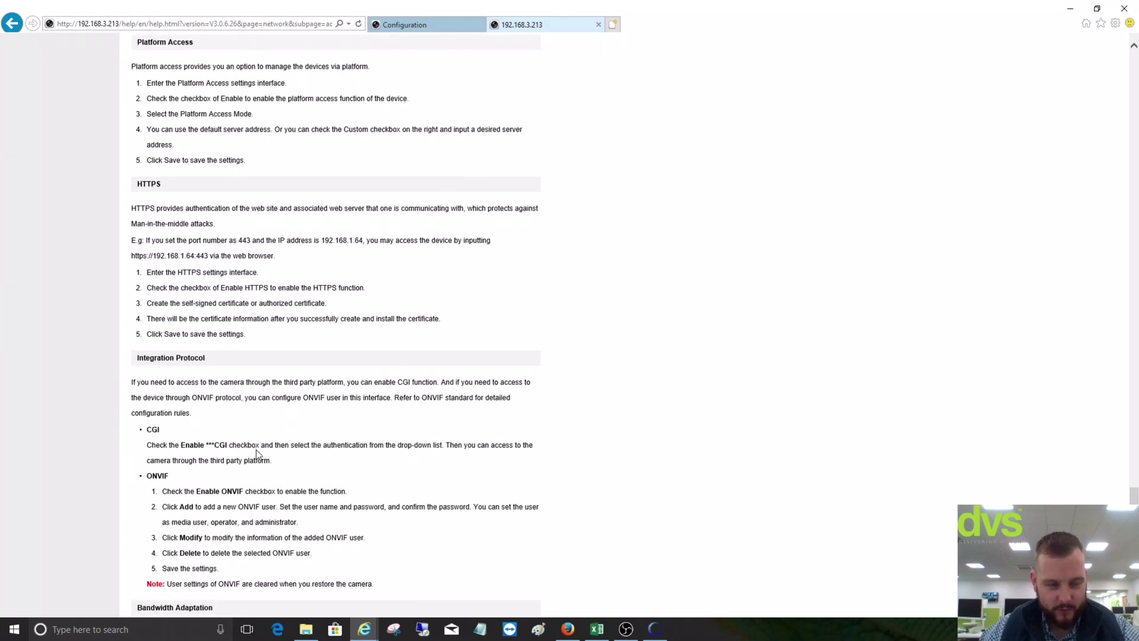
scroll(256, 454, "down", 1)
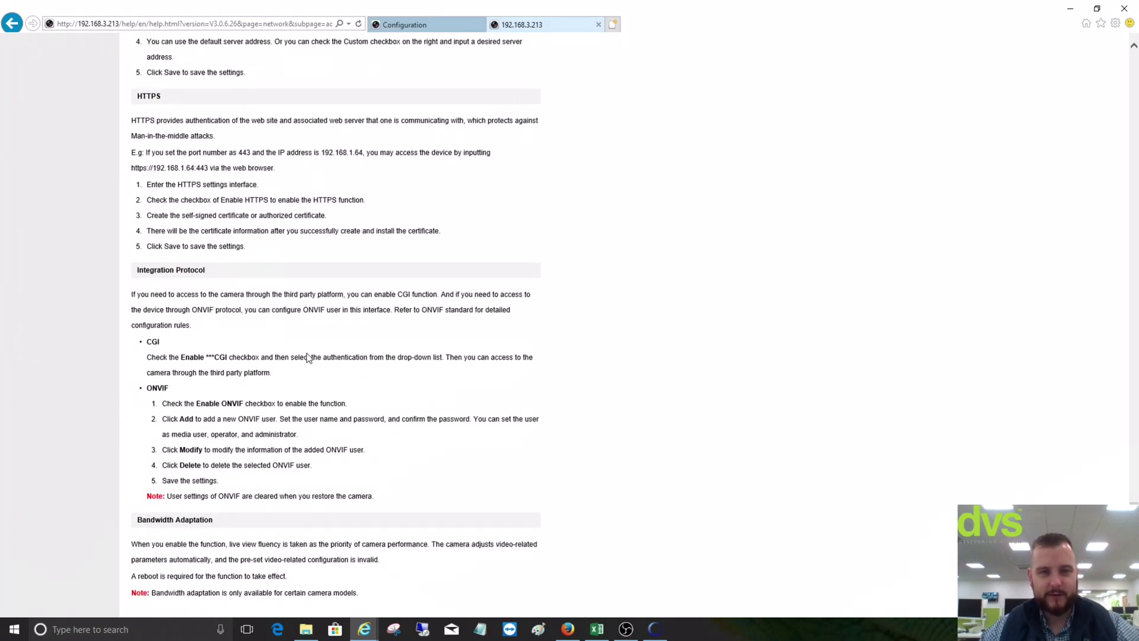
Step: Return to the camera's Live View and close the help tab
left_click(427, 24)
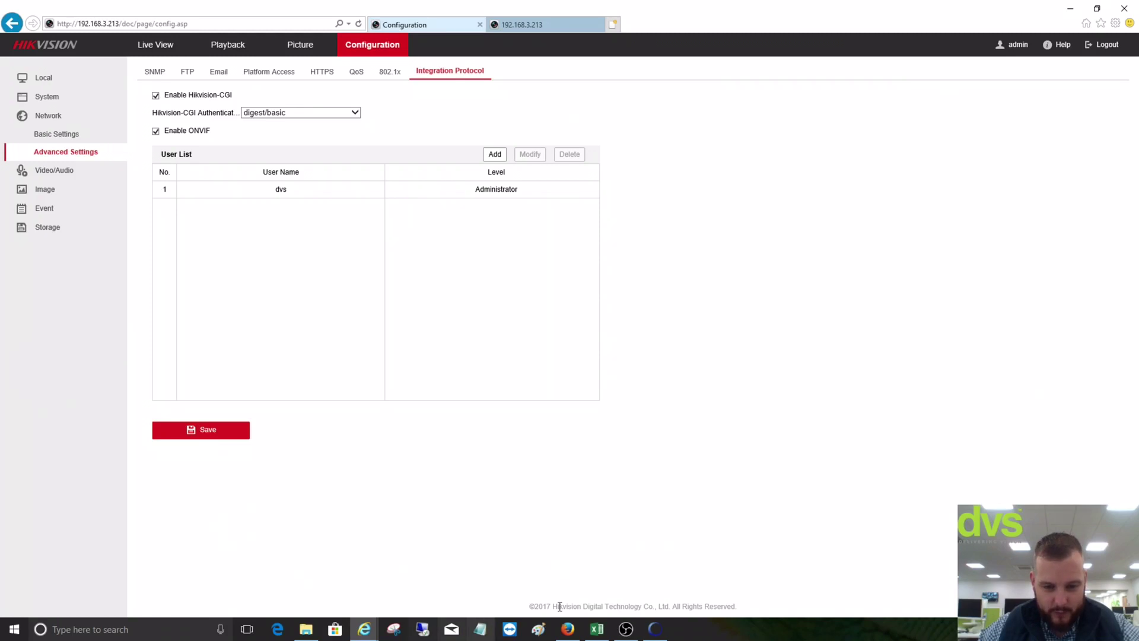
left_click(160, 44)
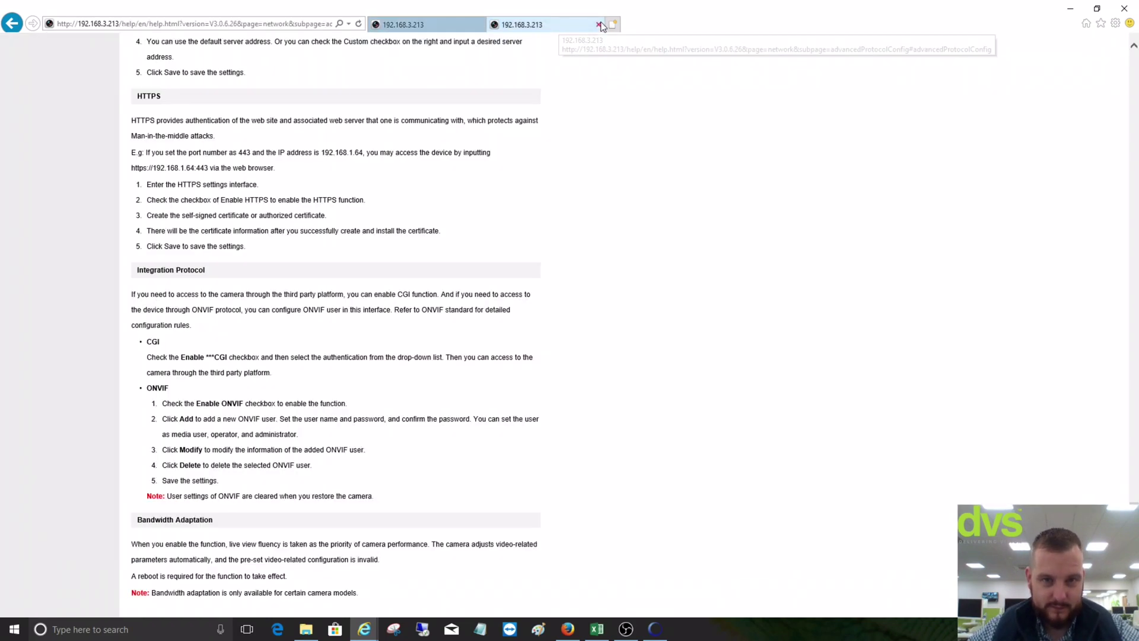
left_click(599, 25)
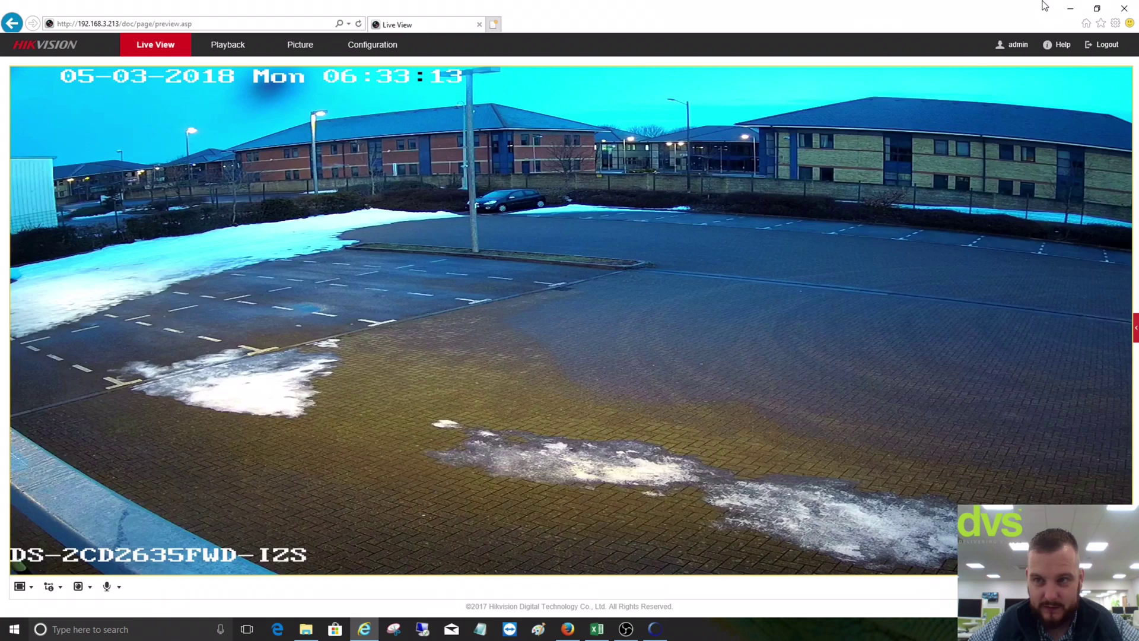
Step: Log in to ONVIF Device Manager with the camera's ONVIF user name and password
left_click(655, 628)
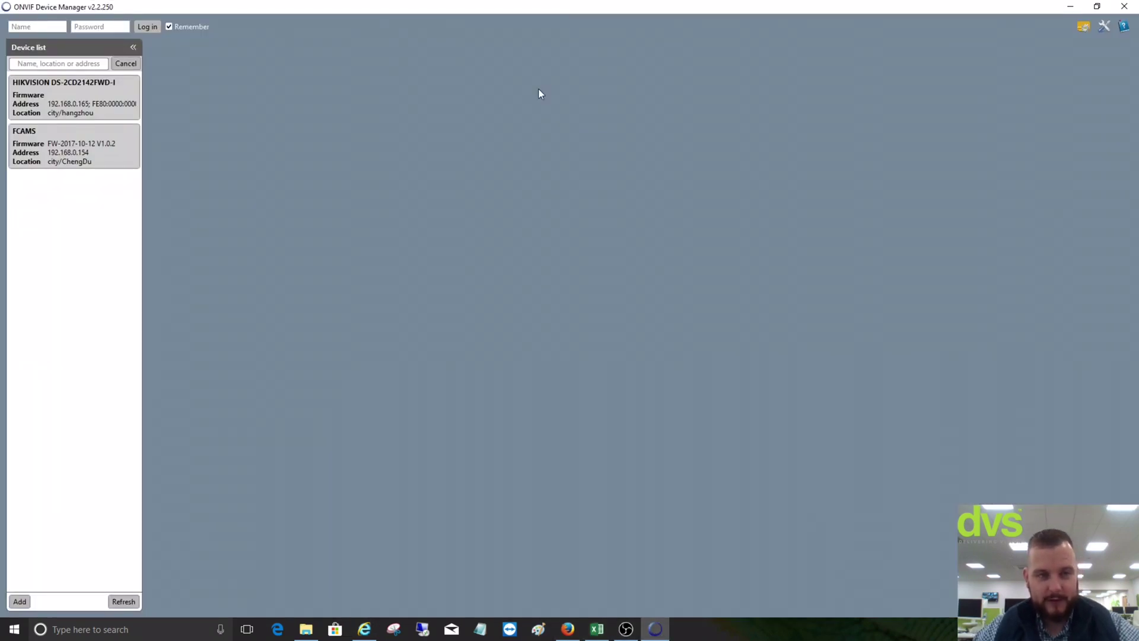
left_click(46, 26)
type("a")
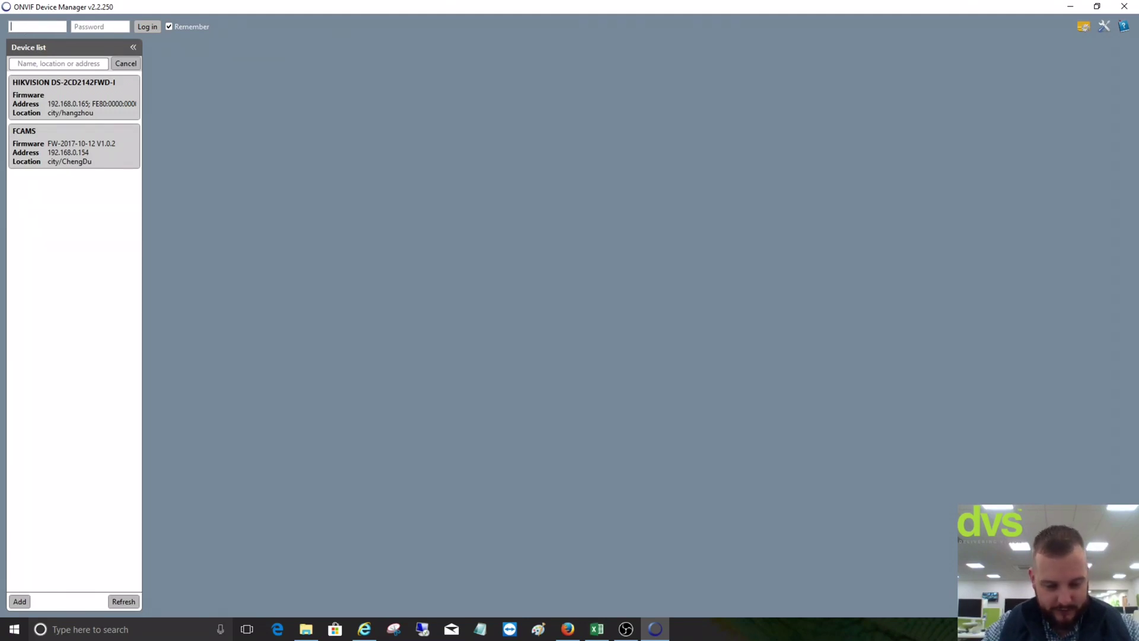
left_click(91, 28)
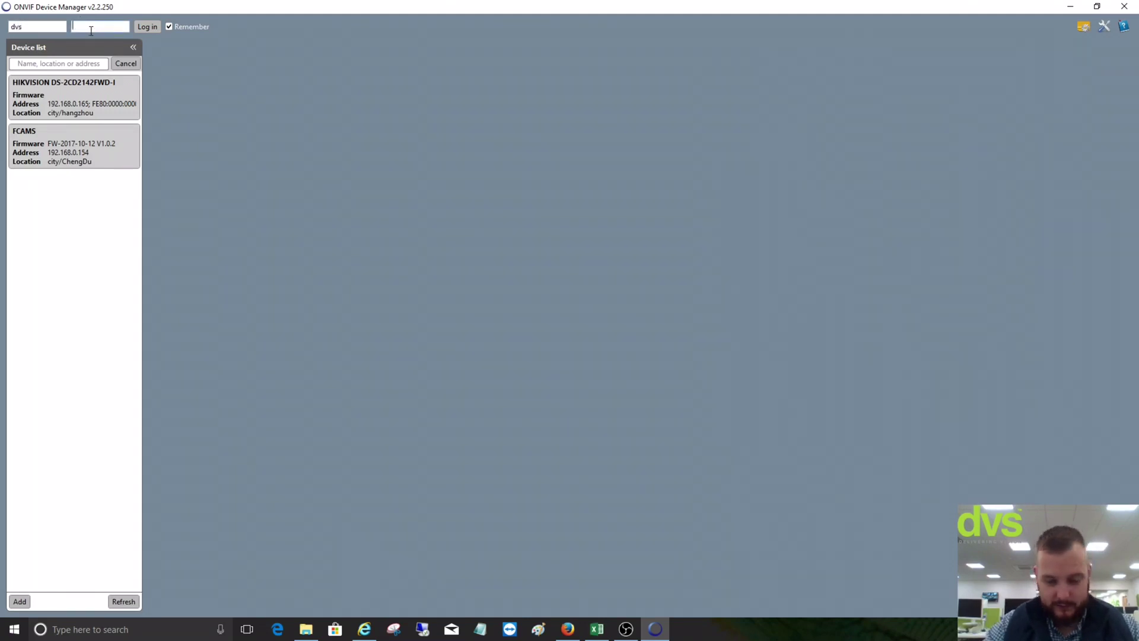
type("•••••••")
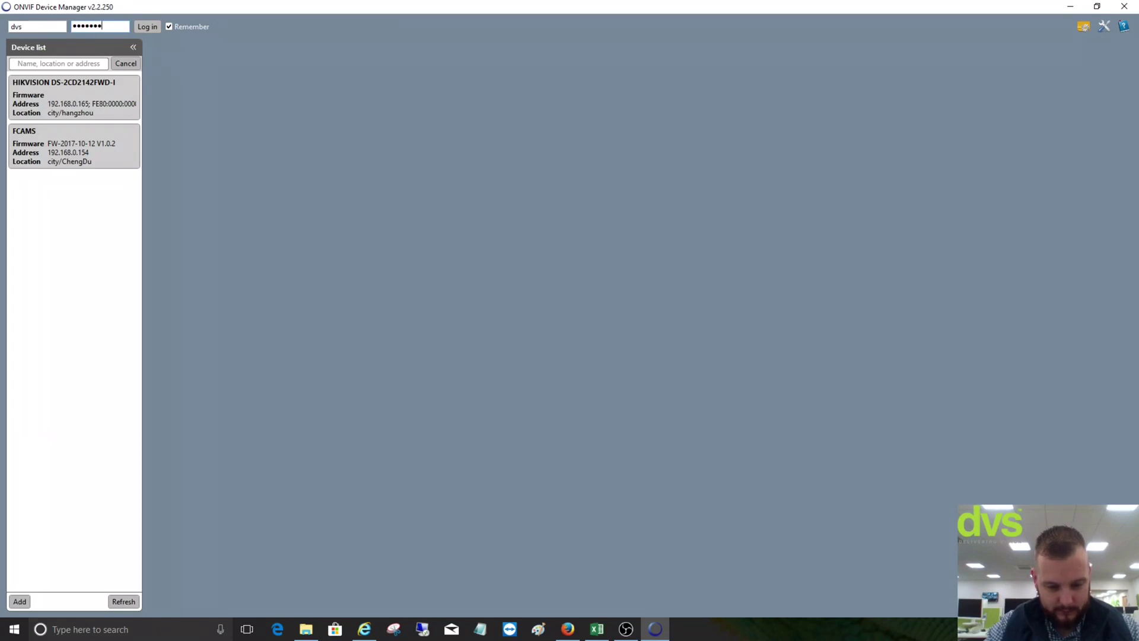
type("•••••")
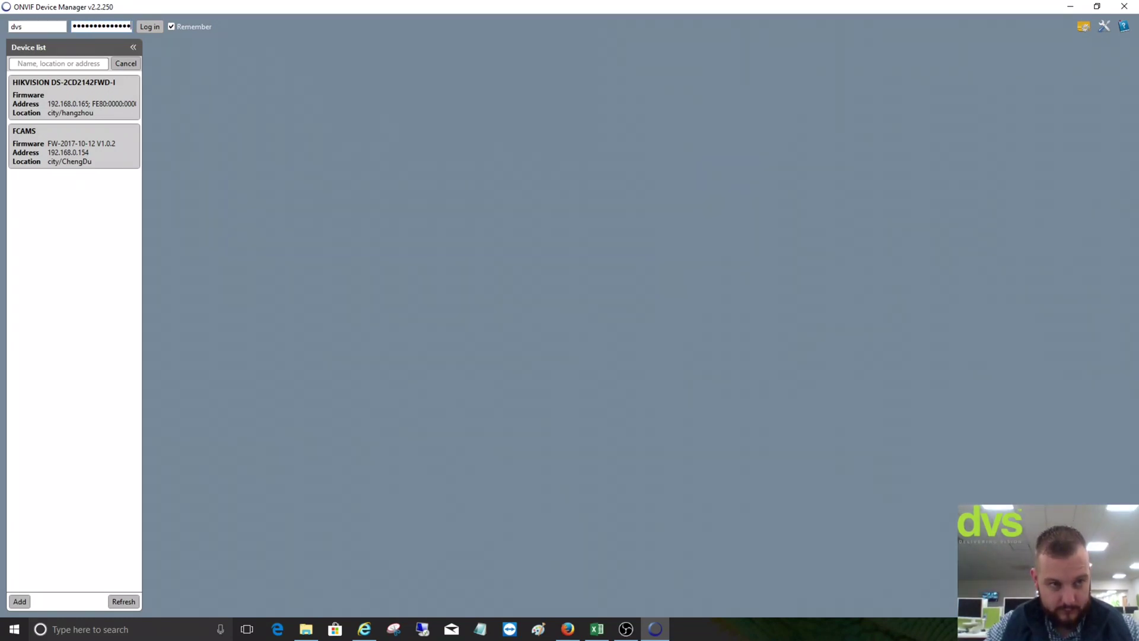
left_click(149, 26)
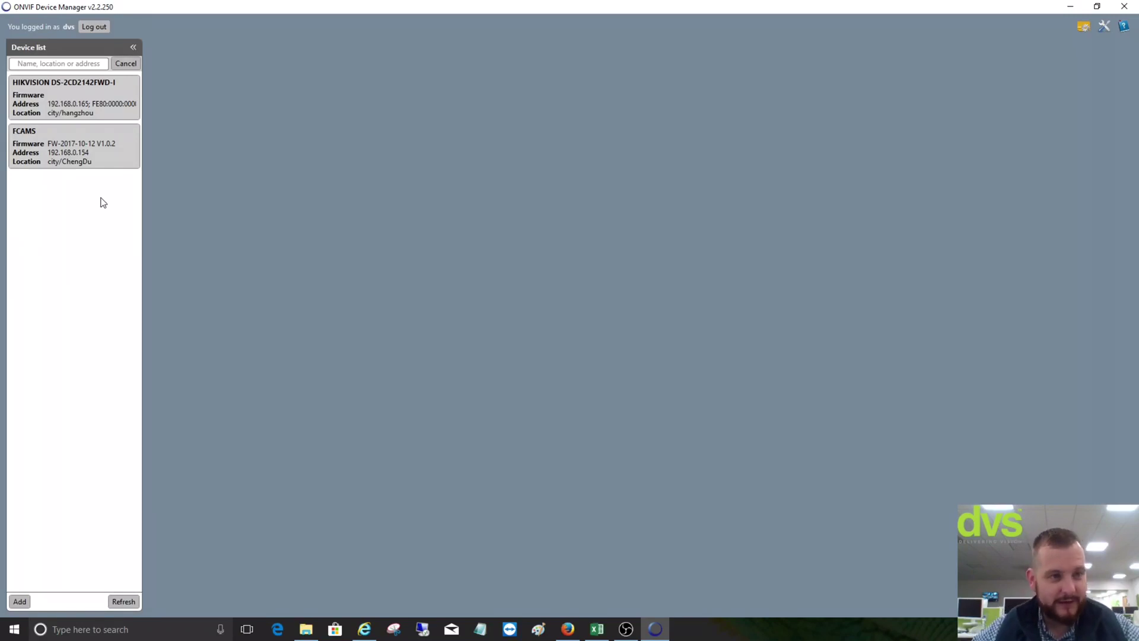
left_click(20, 601)
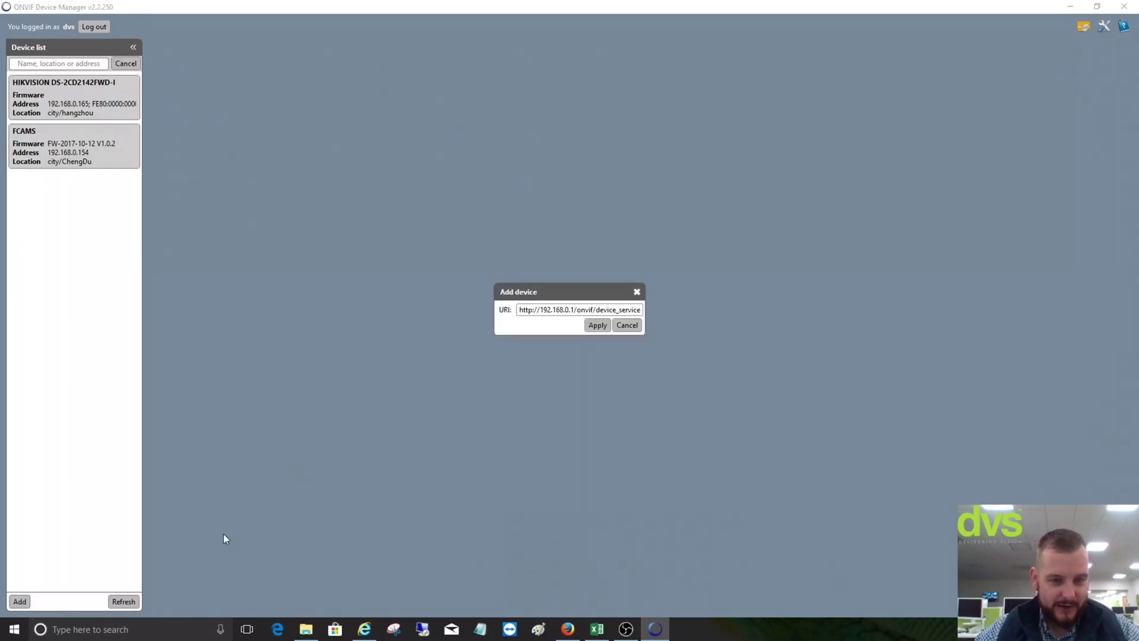
left_click(574, 309)
key("BackSpace")
key("BackSpace")
key("BackSpace")
key("BackSpace")
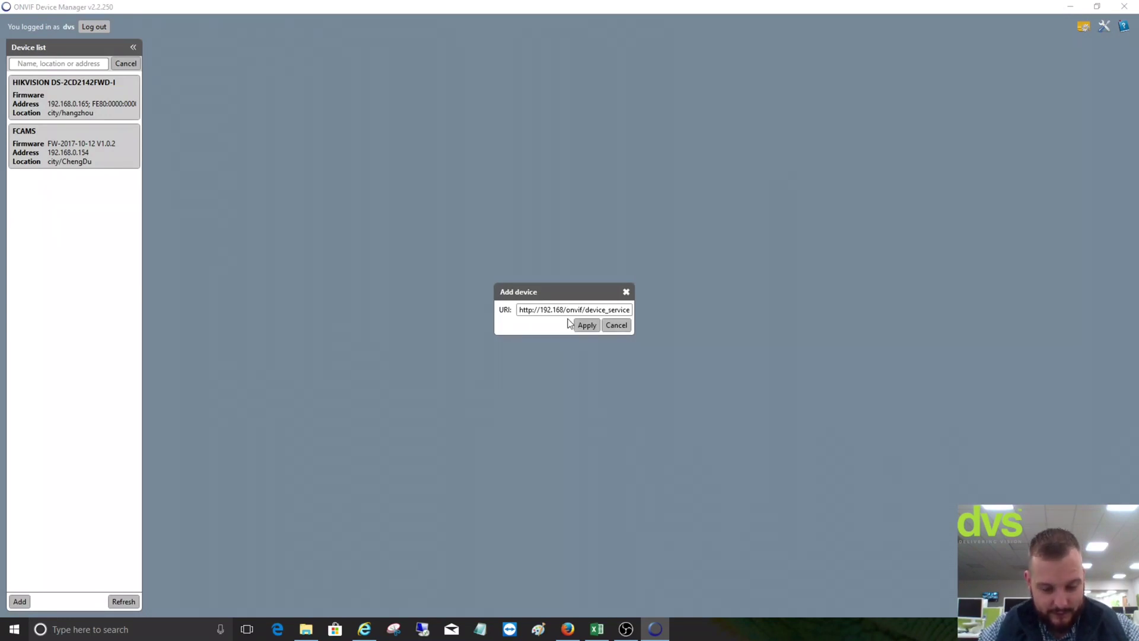
type(".3.21")
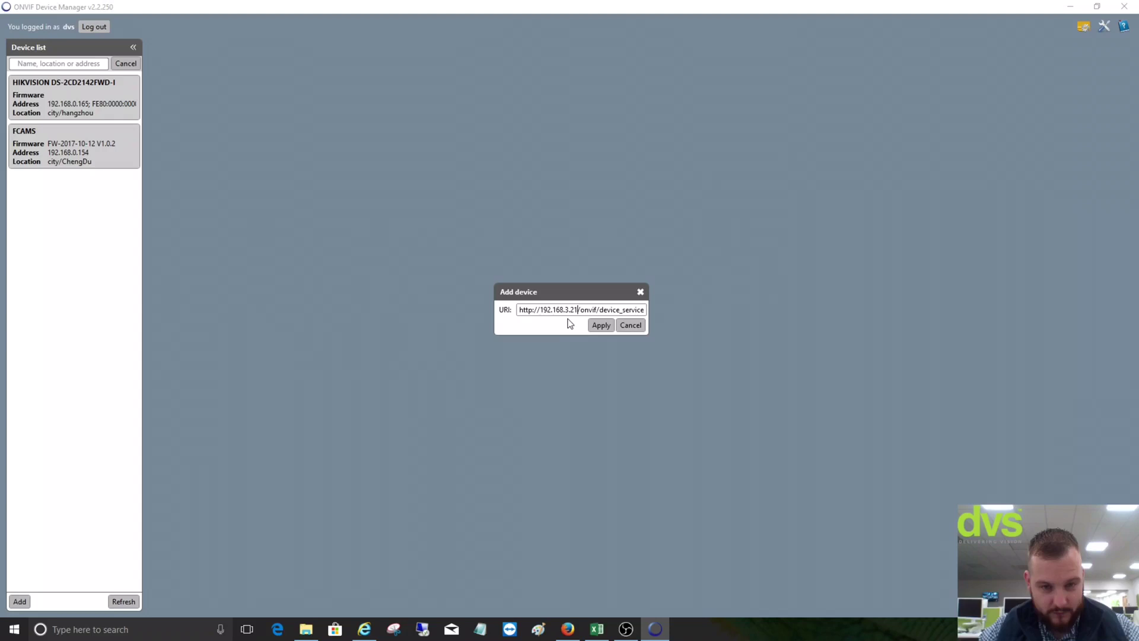
type("3")
left_click(601, 326)
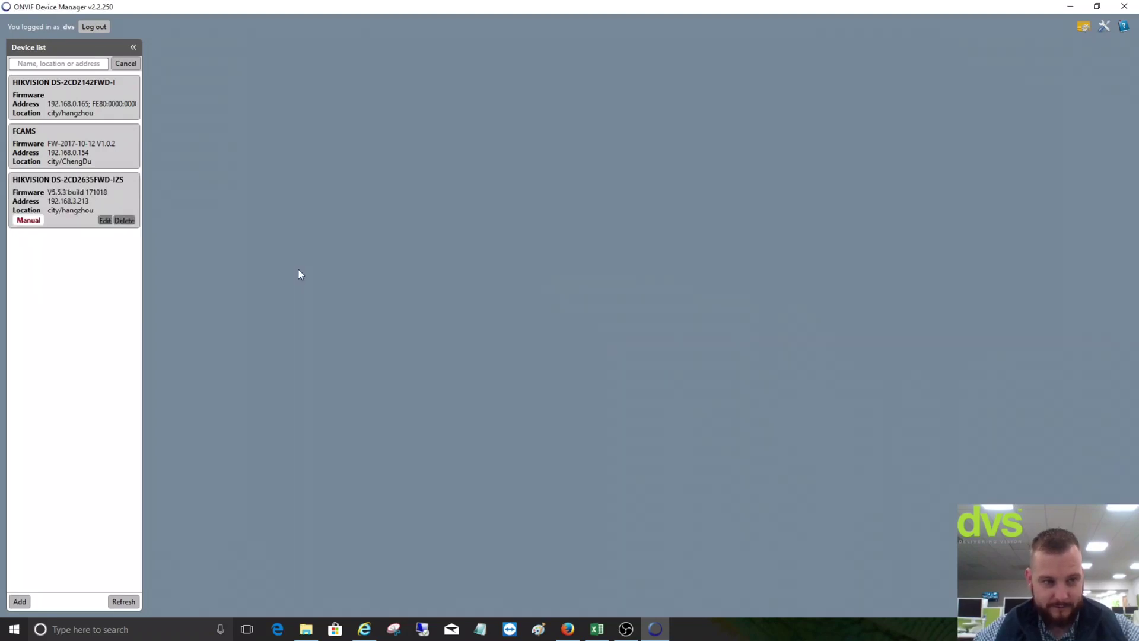
left_click(74, 173)
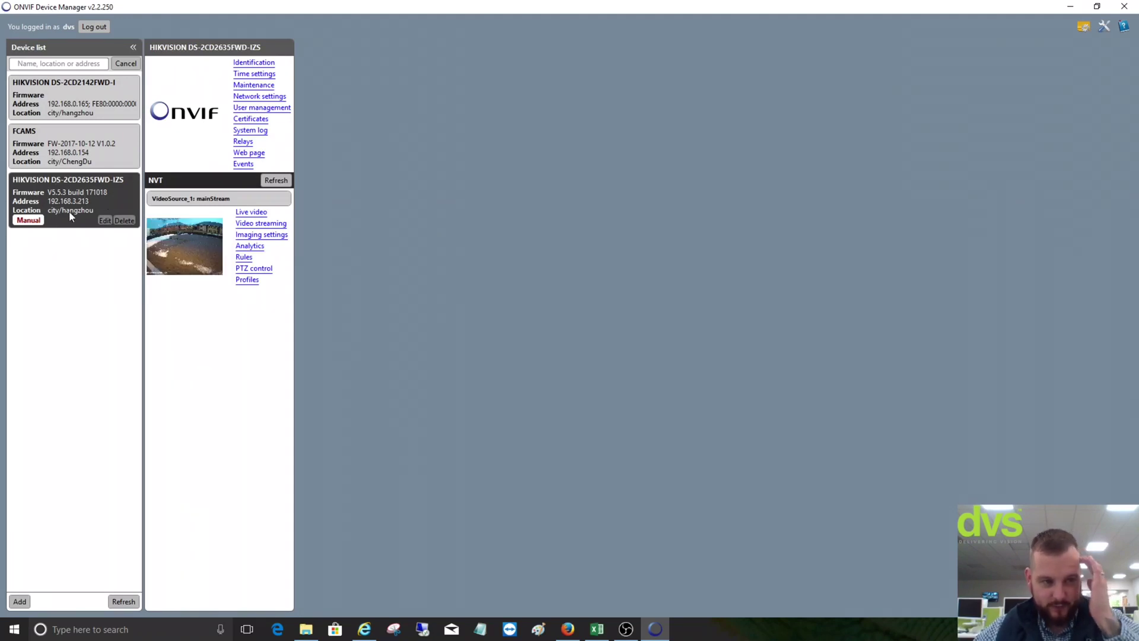
Step: Browse the camera's Identification, Time settings and Maintenance pages
left_click(261, 62)
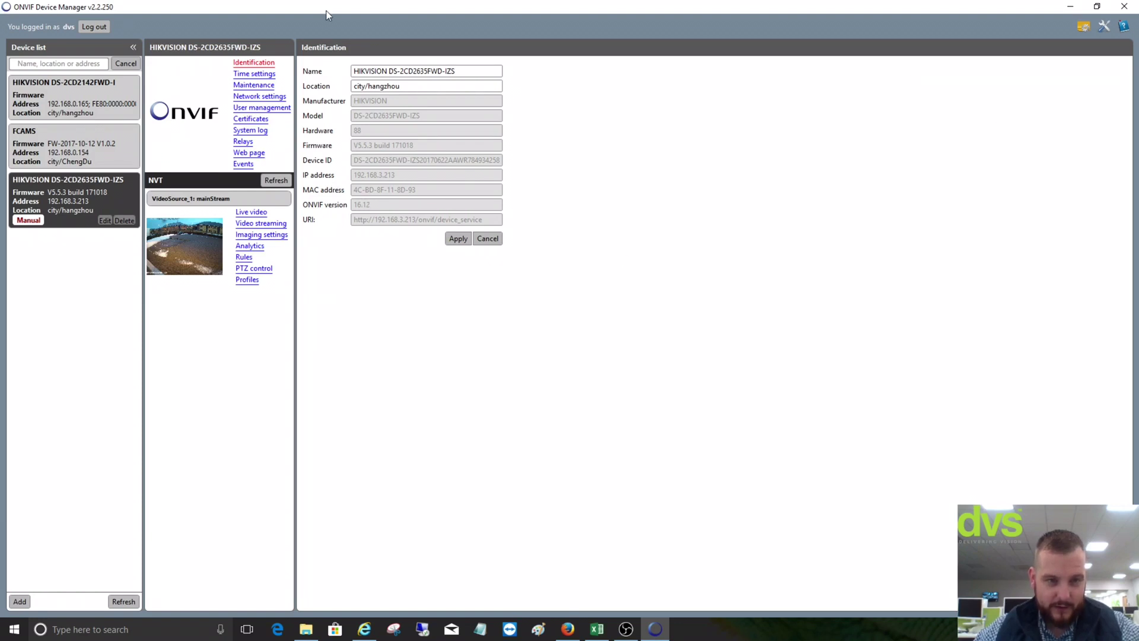
left_click(237, 74)
left_click(252, 86)
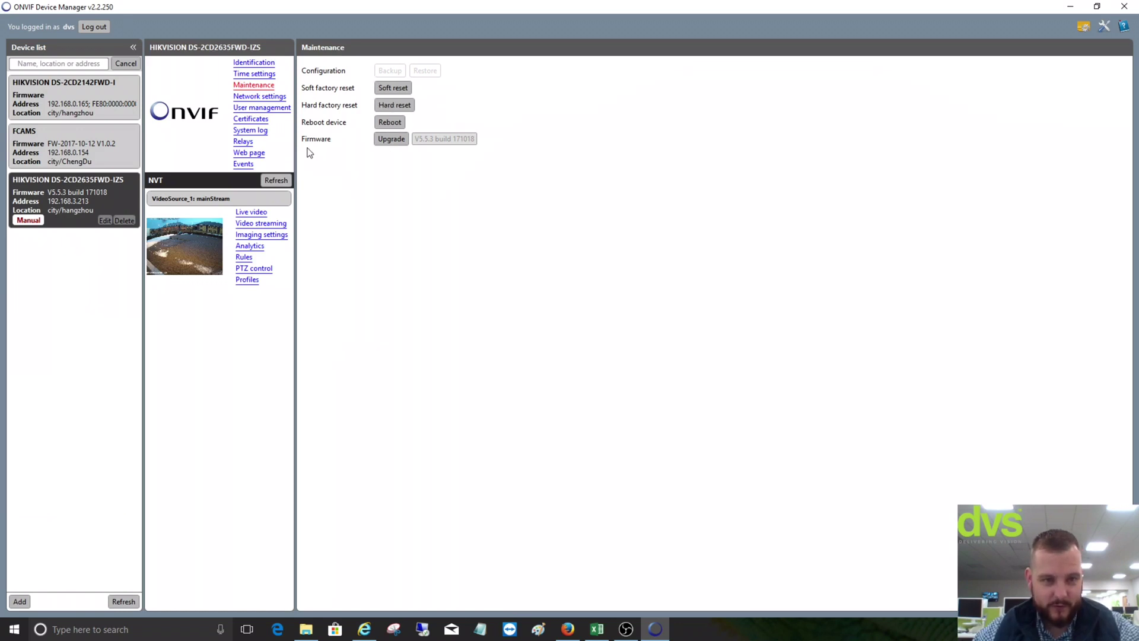
Step: Set ONVIF discovery mode to Discoverable in Network settings, then view User management
left_click(257, 97)
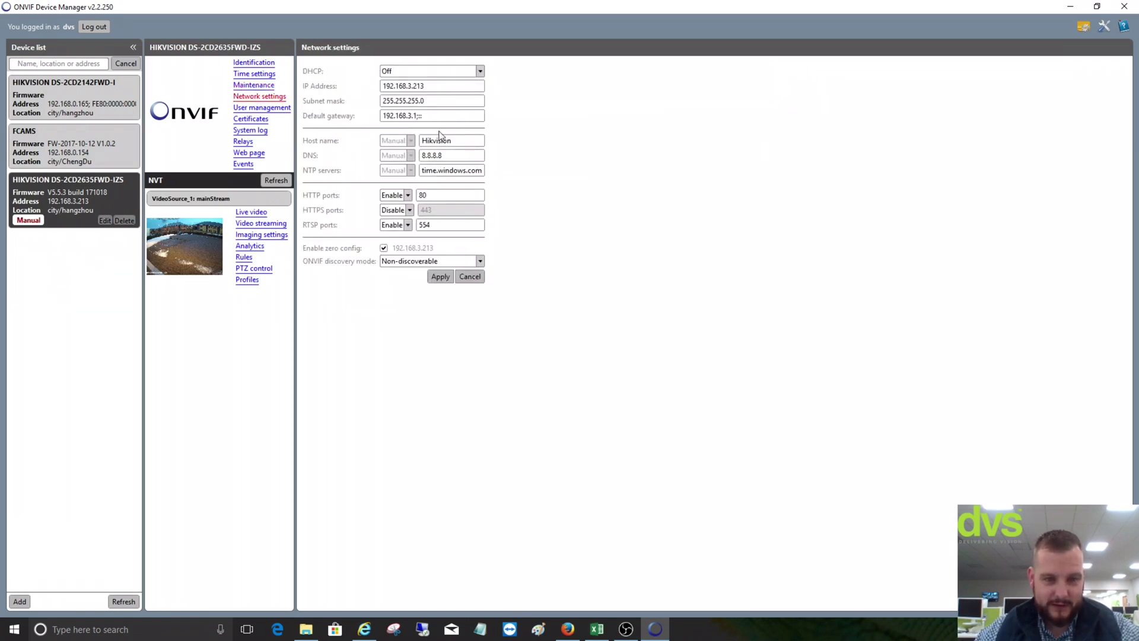
left_click(393, 267)
left_click(392, 272)
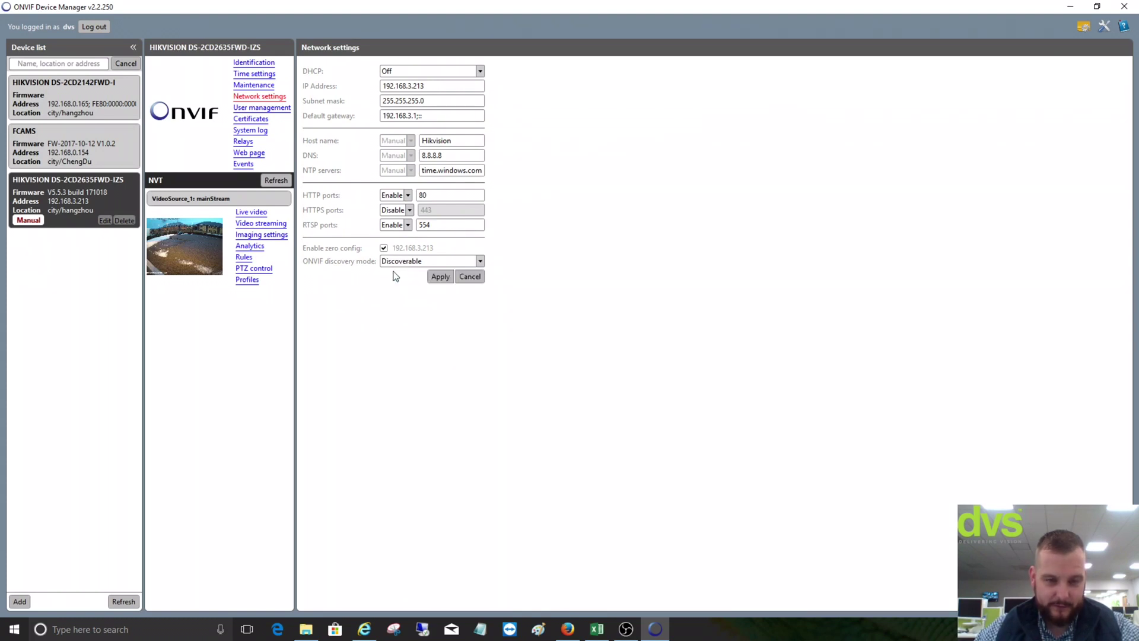
left_click(436, 278)
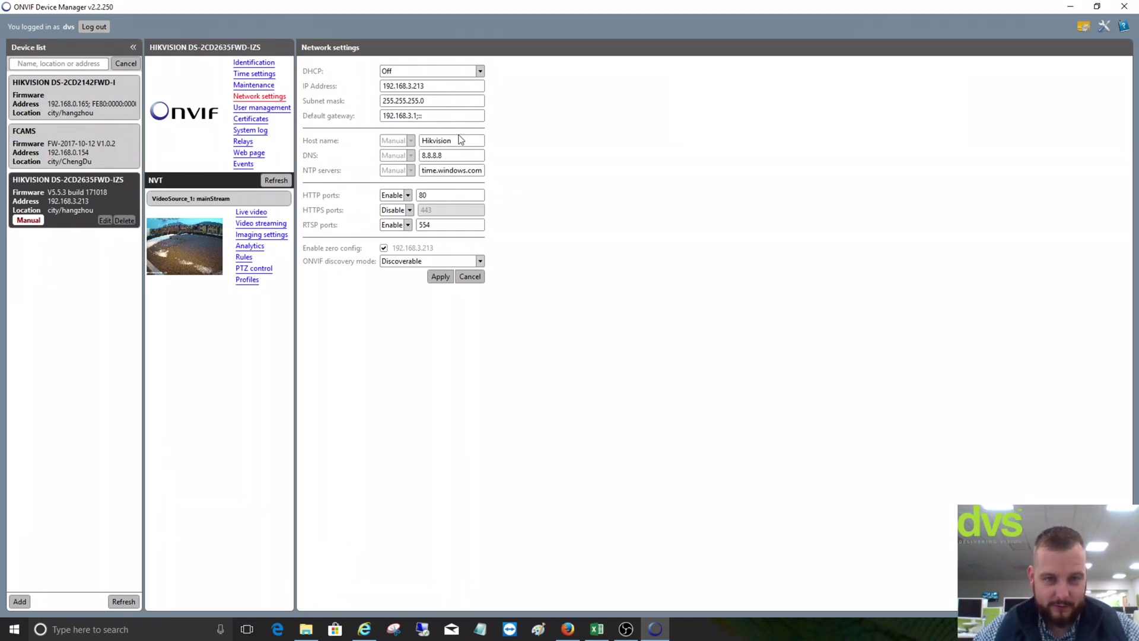
left_click(262, 108)
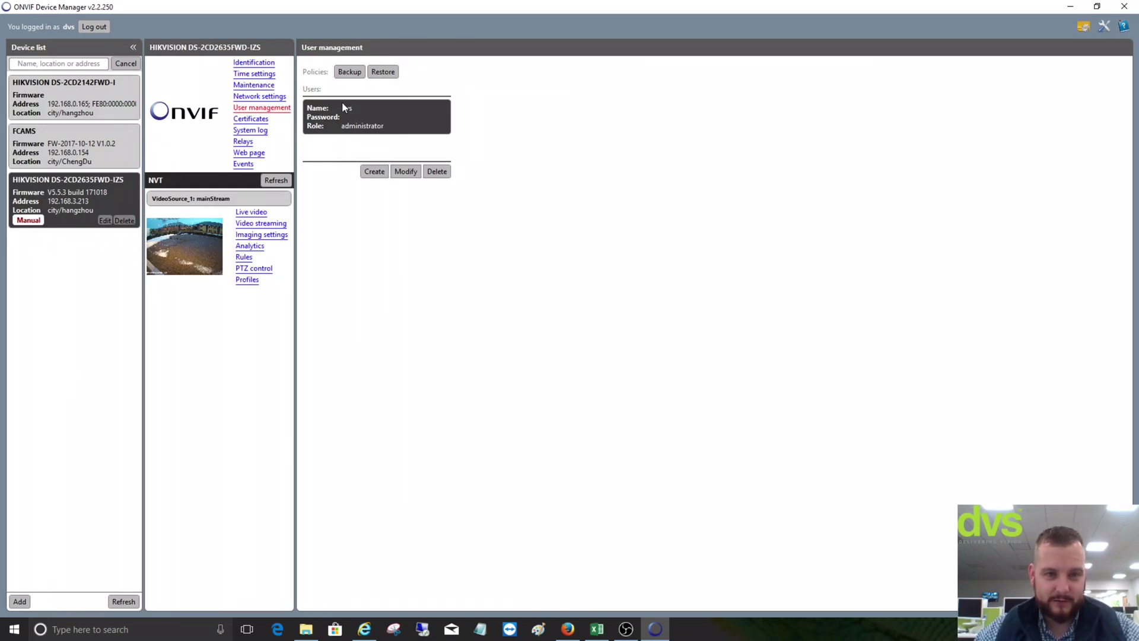
Step: Browse Certificates, System log, Relays, Web page and Events, then stream the camera's live video
left_click(250, 119)
left_click(251, 131)
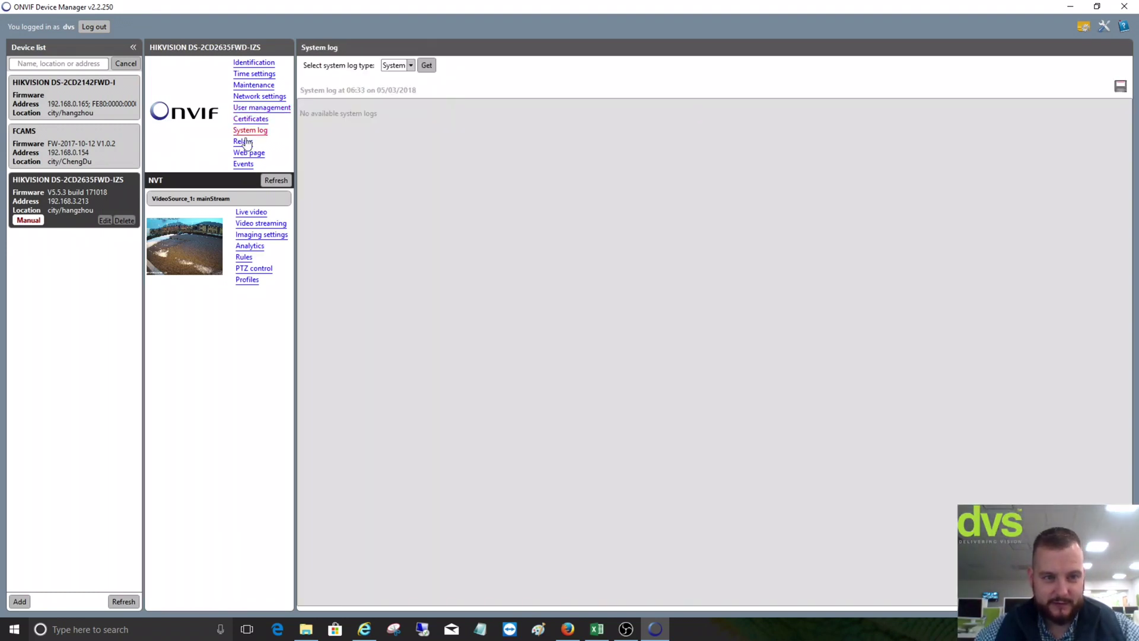
left_click(243, 142)
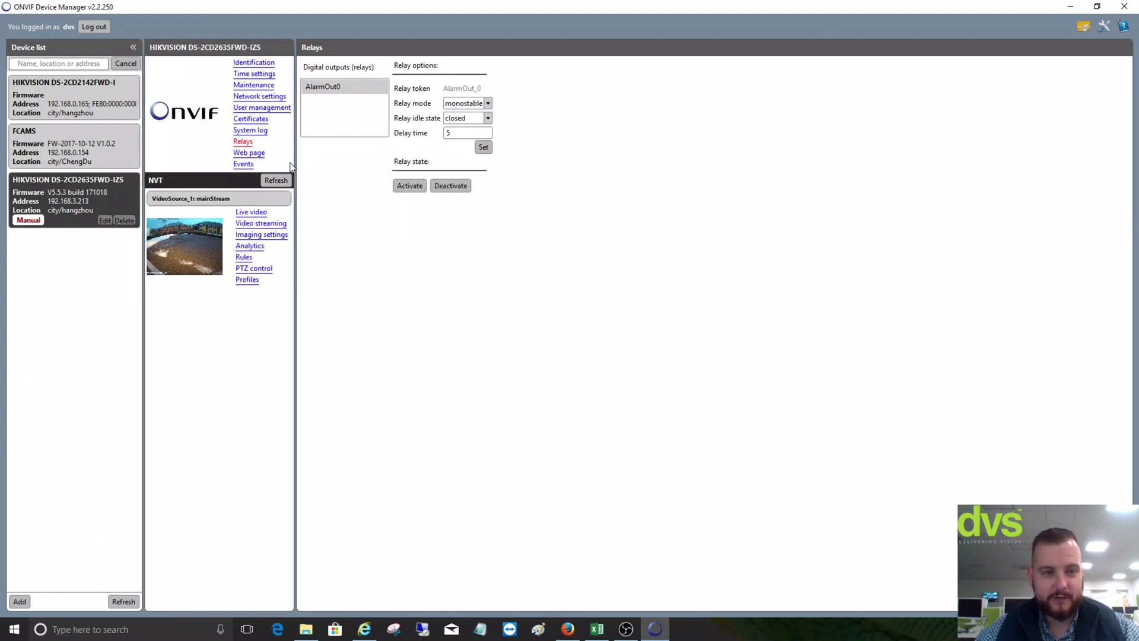
left_click(239, 154)
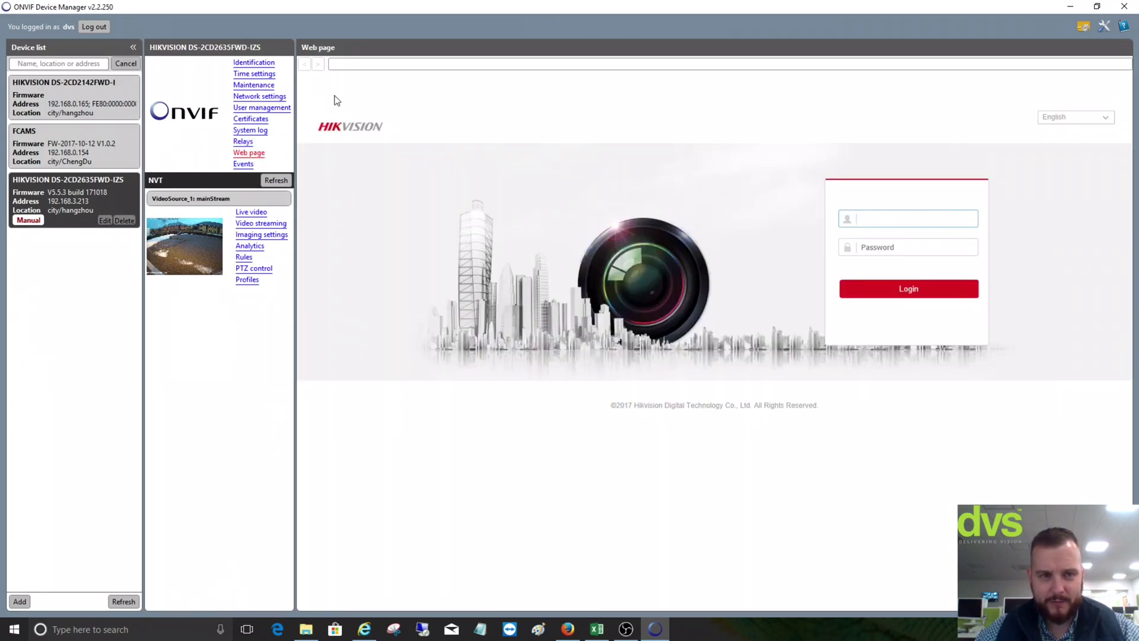
left_click(244, 165)
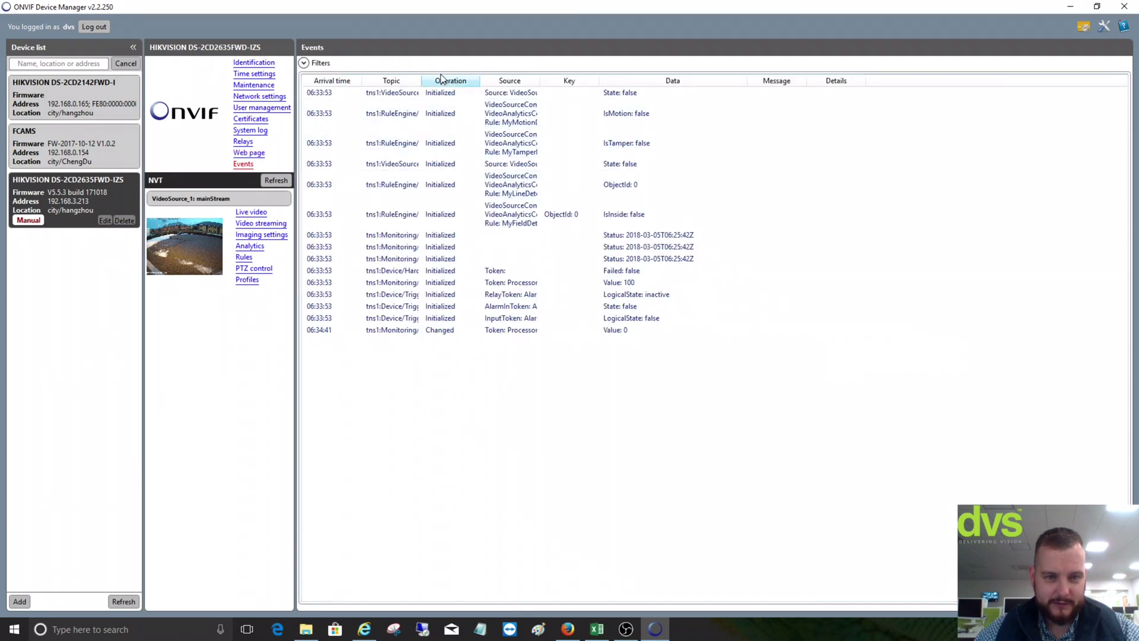
left_click(255, 213)
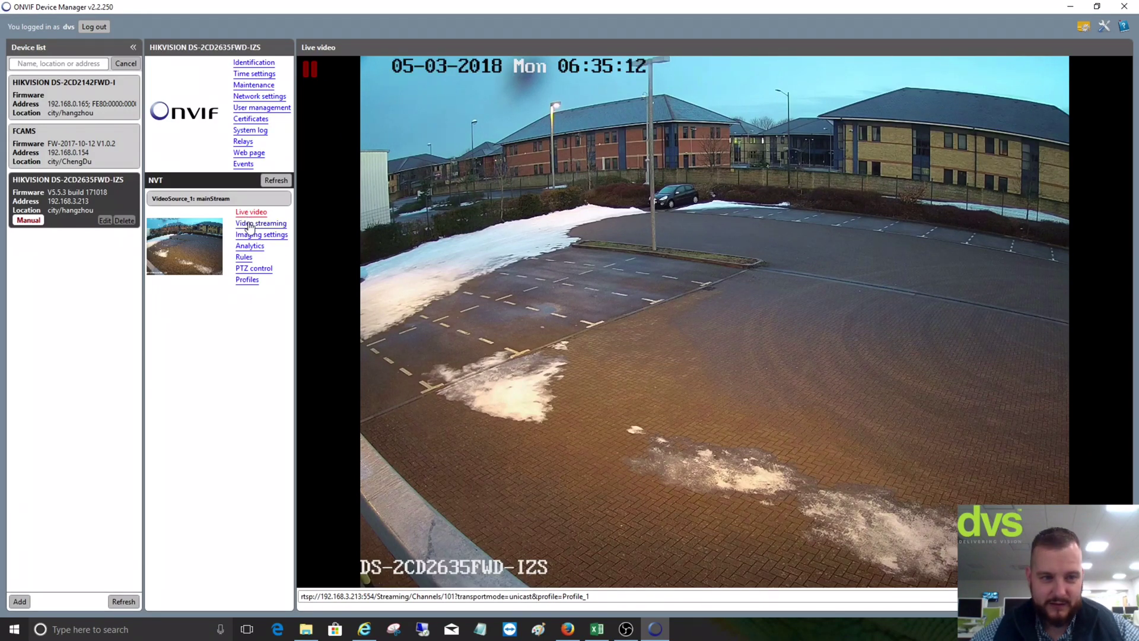
Step: Check the camera's video streaming and imaging settings, then show its PTZ controls
left_click(253, 224)
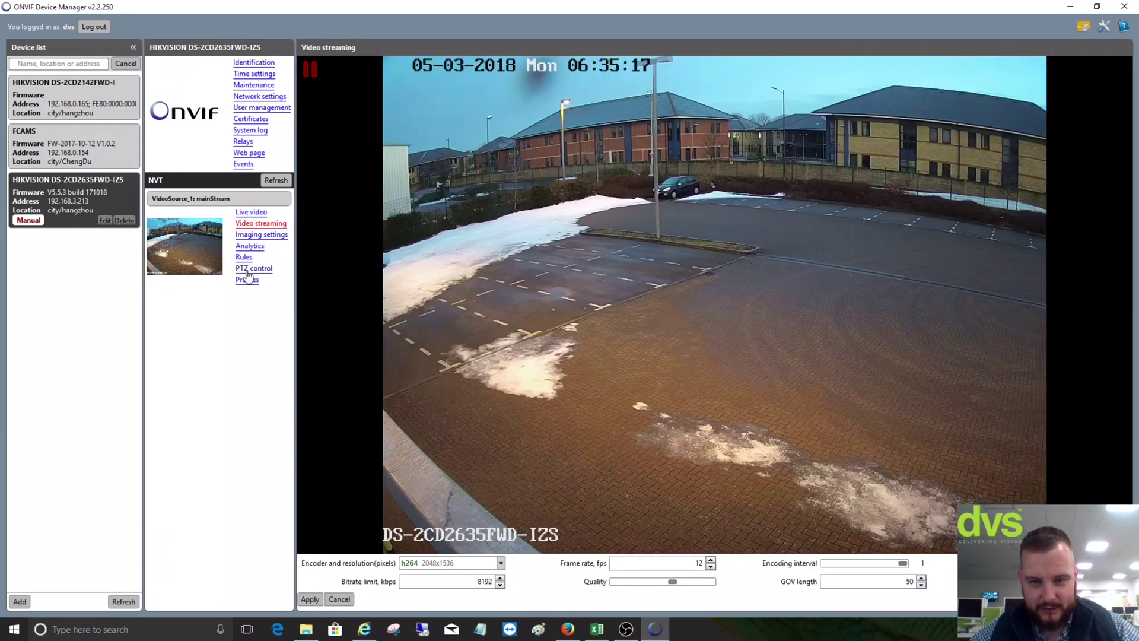
left_click(261, 236)
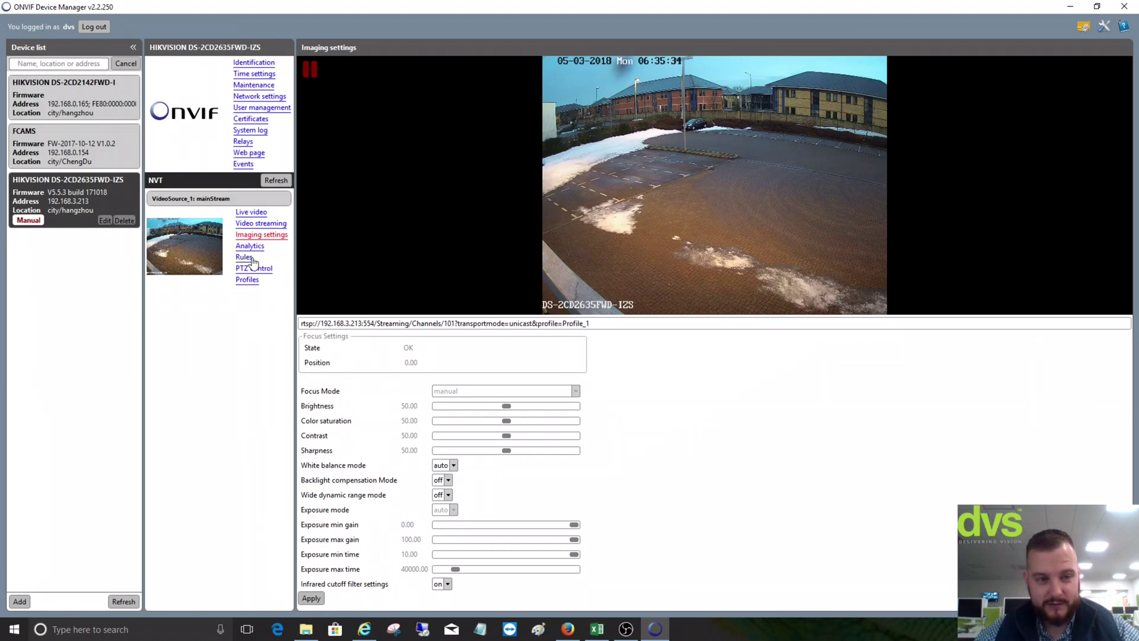
left_click(249, 269)
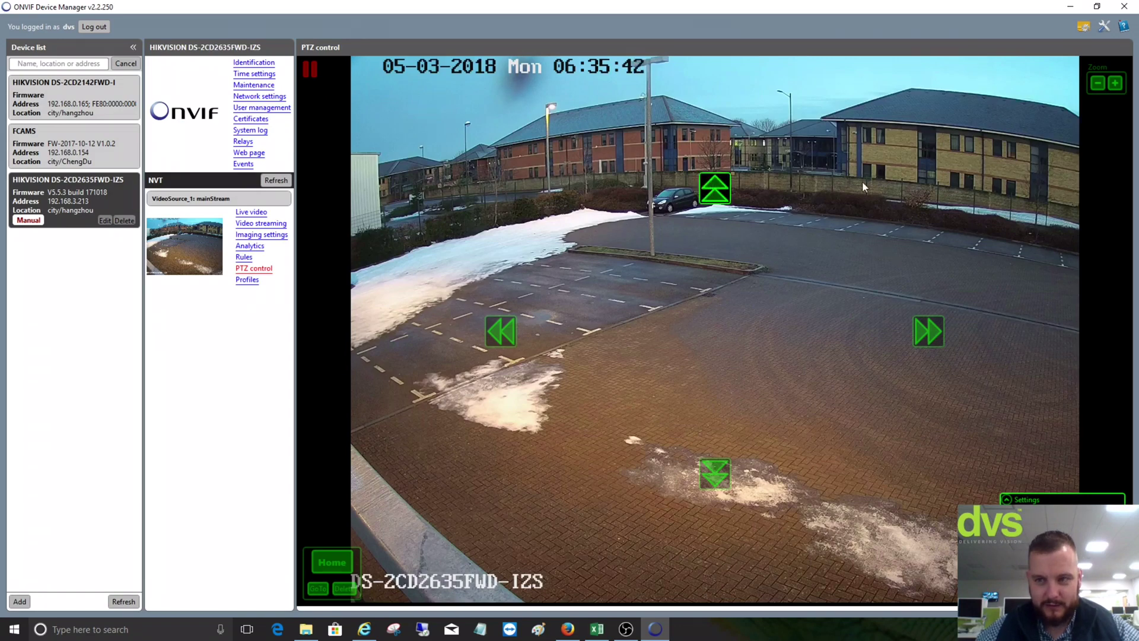
Step: Zoom the camera in on the car park with Zoom +, then back out with Zoom −
left_click(1115, 83)
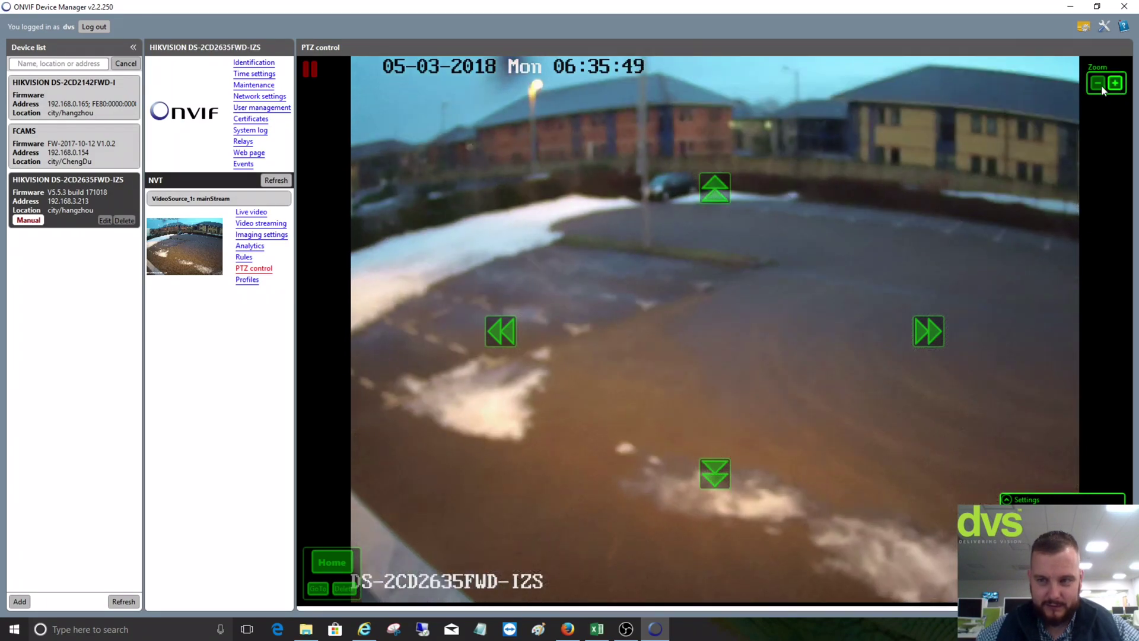
left_click(1098, 84)
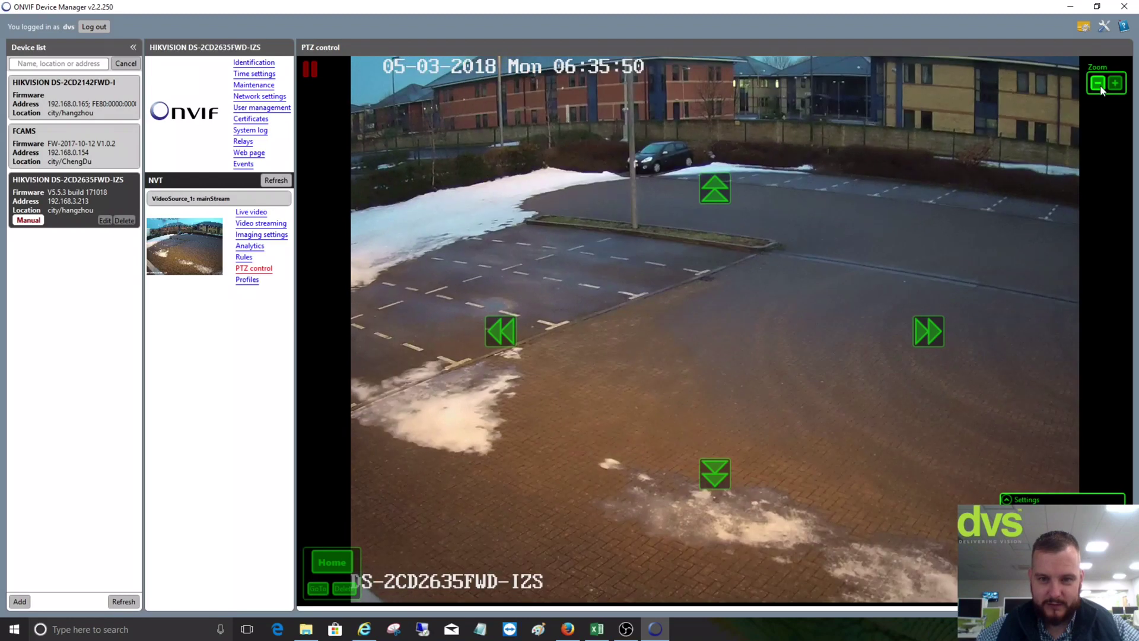